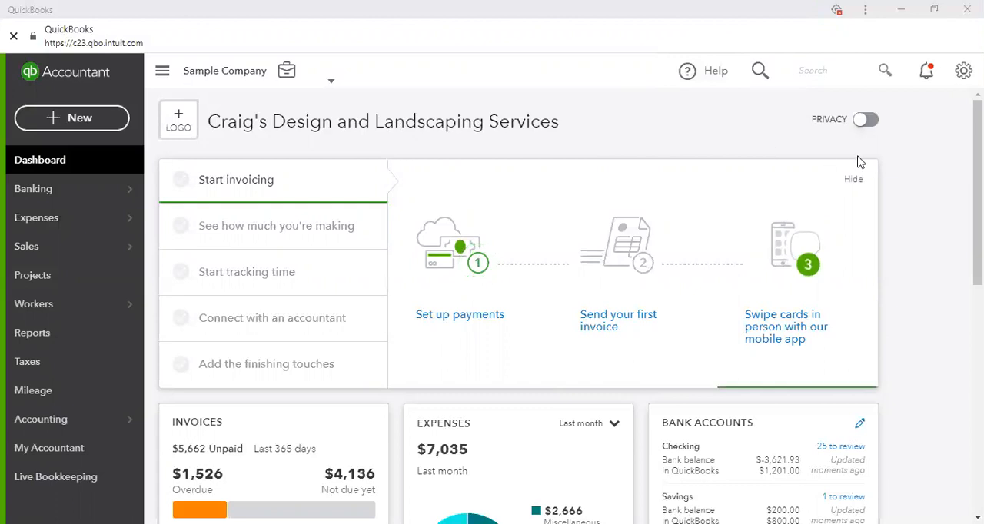
pyautogui.scroll(-1, 941, 221)
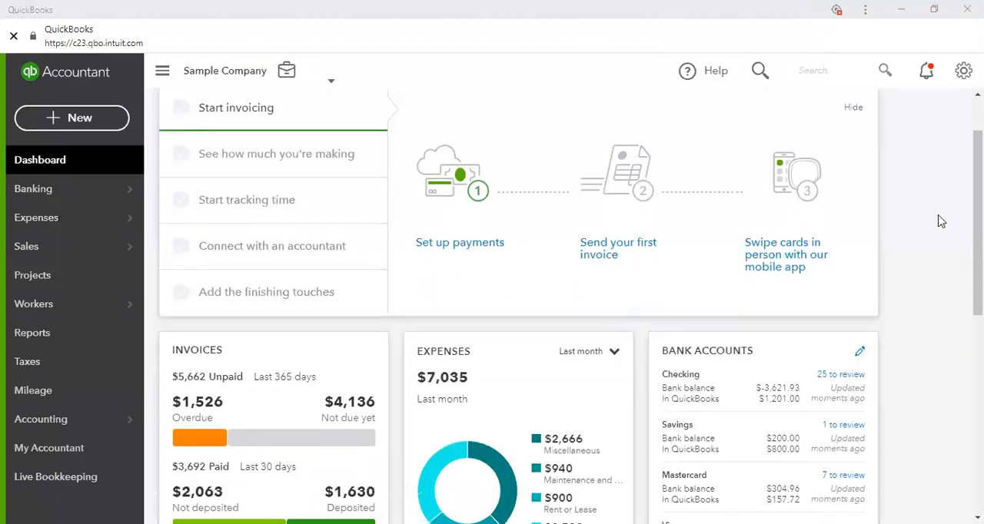
pyautogui.scroll(-2, 940, 220)
pyautogui.scroll(3, 936, 220)
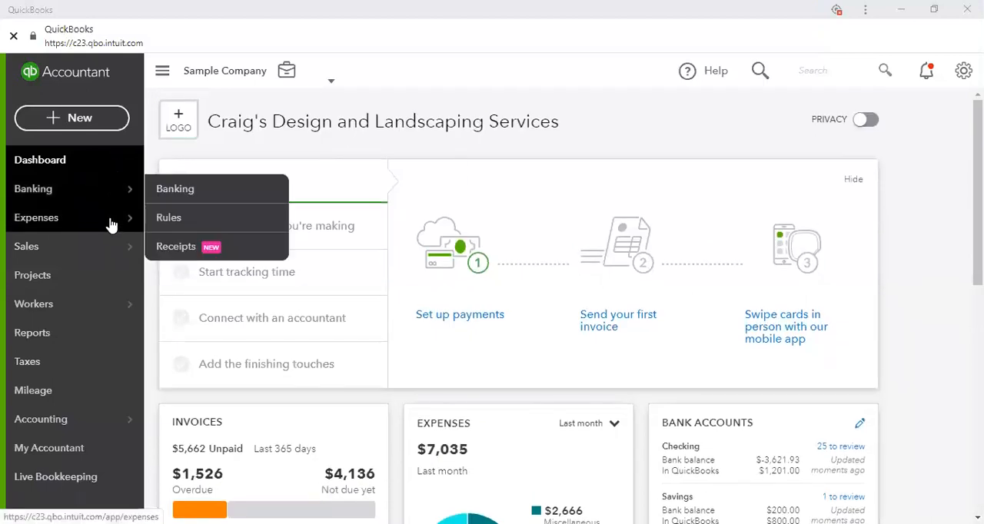
# Go to the Employees list under Workers and start adding a new employee, declining the offer to turn payroll on
pyautogui.moveTo(117, 315)
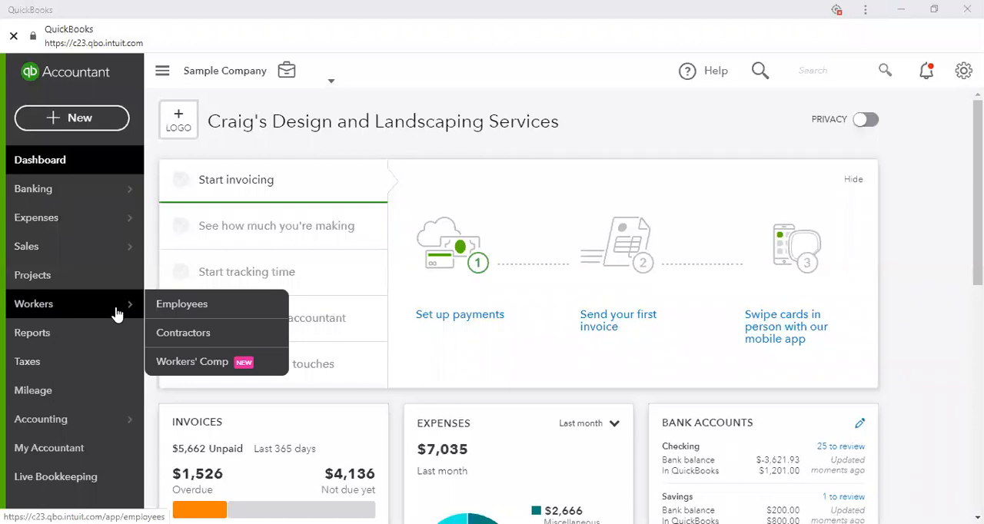
pyautogui.click(183, 306)
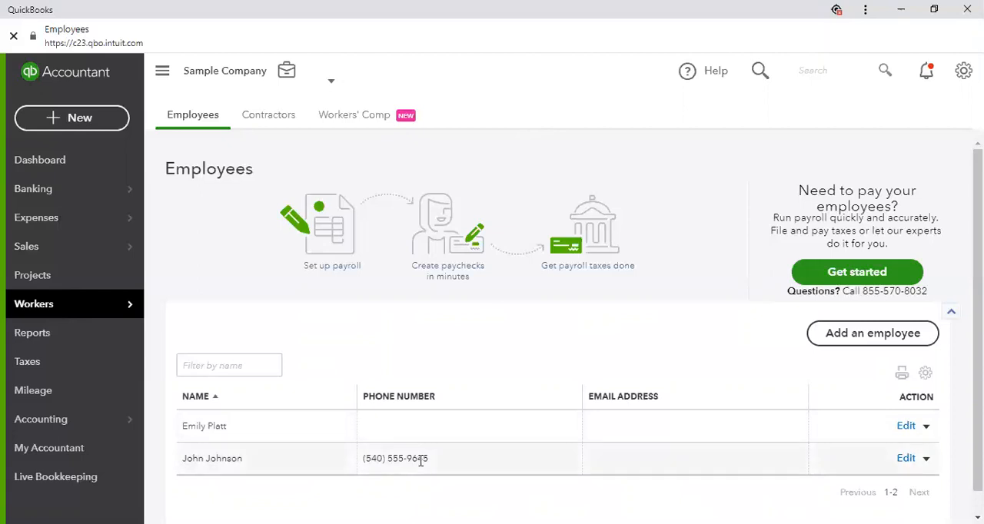
pyautogui.click(890, 336)
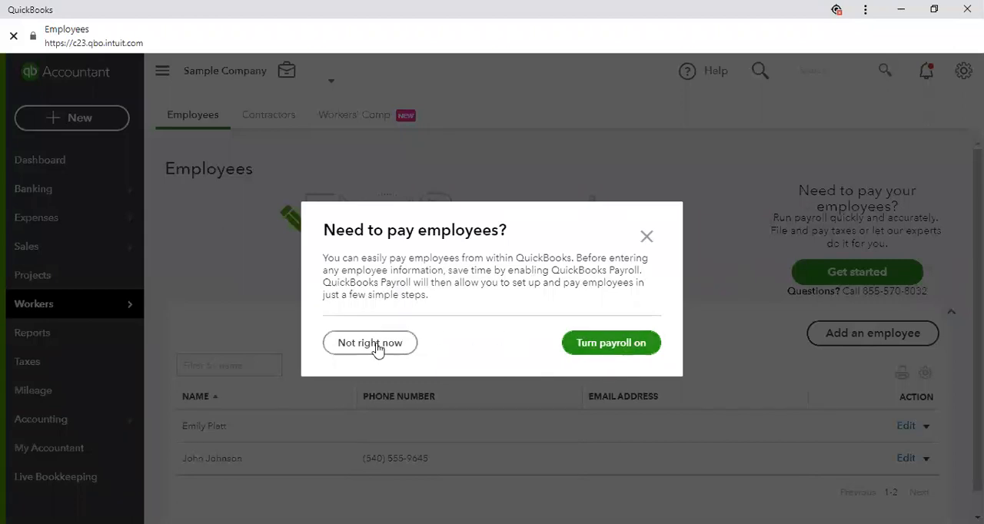
pyautogui.click(376, 346)
pyautogui.click(829, 337)
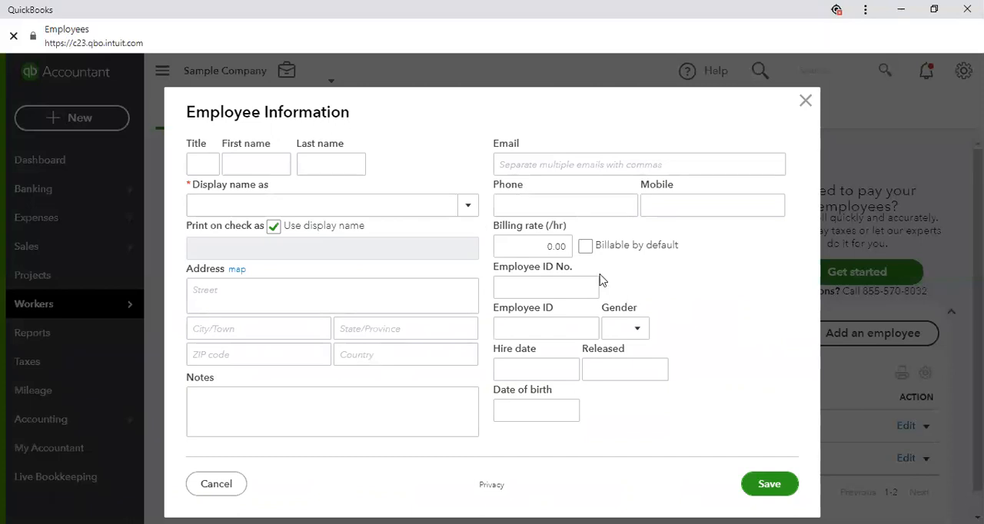
# Enter the new employee's first and last name so the display name fills in from them
pyautogui.click(234, 159)
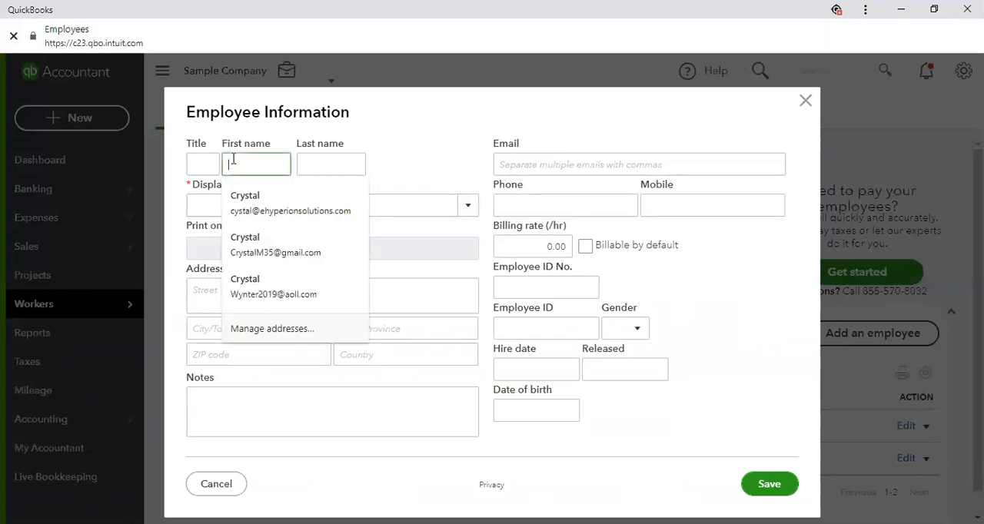
pyautogui.press('Escape')
pyautogui.write('Ja')
pyautogui.write('hn')
pyautogui.press('Tab')
pyautogui.write('Smith')
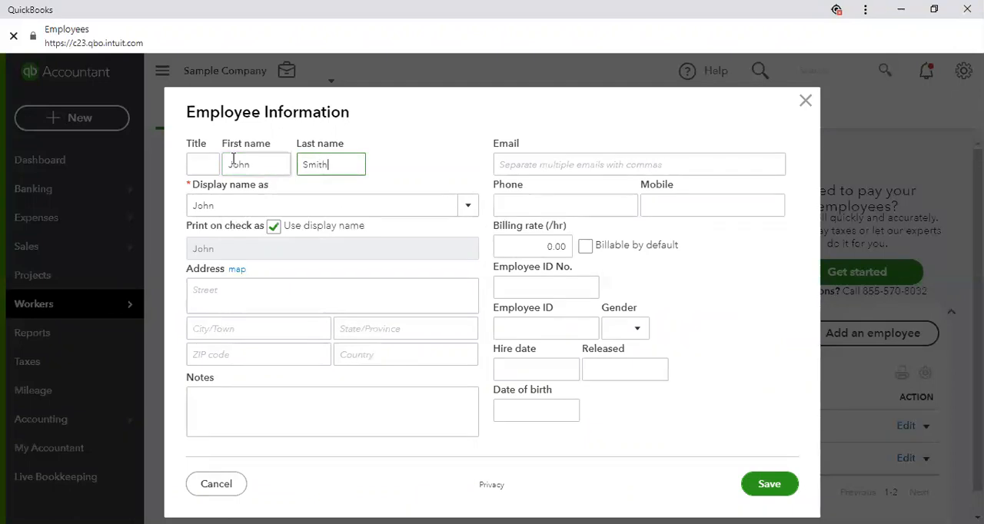
pyautogui.press('Tab')
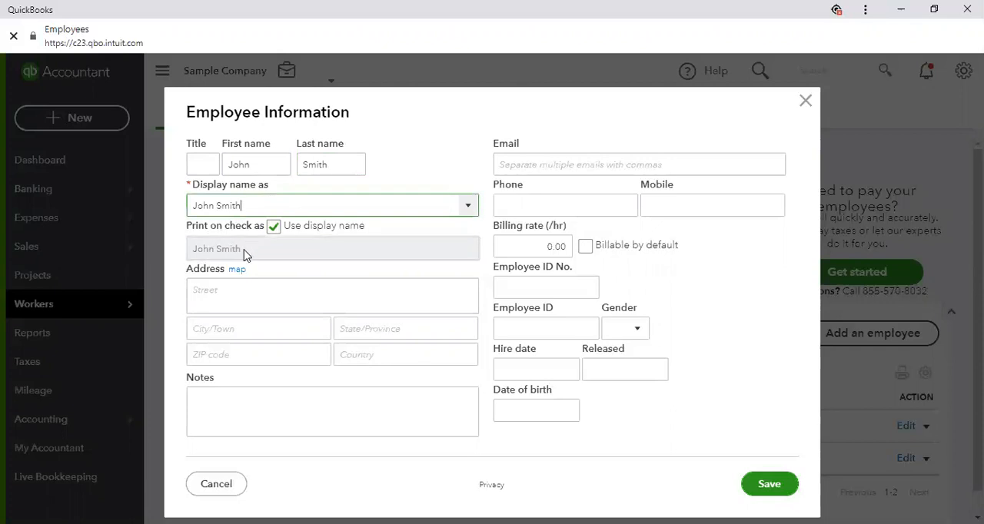
pyautogui.click(274, 226)
pyautogui.click(255, 244)
pyautogui.hotkey('ctrl', 'a')
pyautogui.click(274, 226)
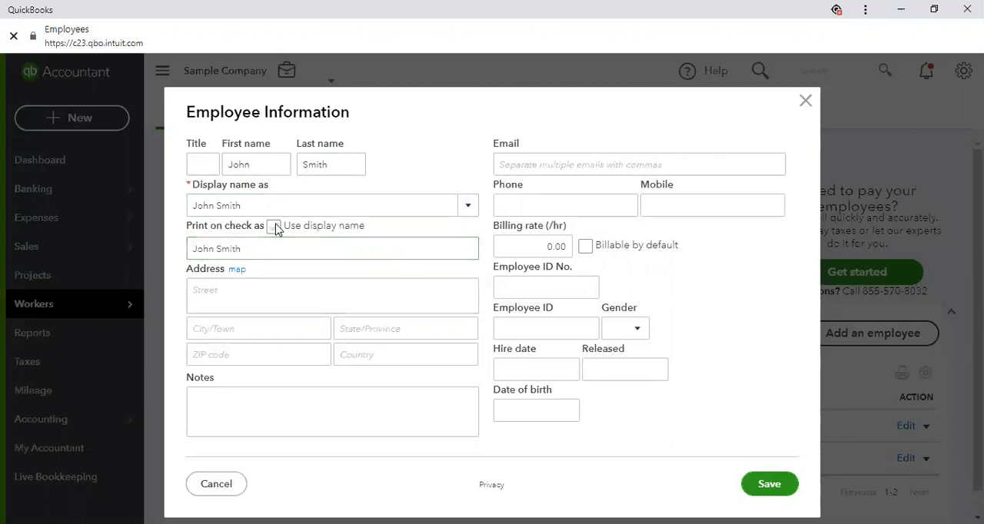
# Enter the employee's street address in the Employee Information form
pyautogui.click(233, 284)
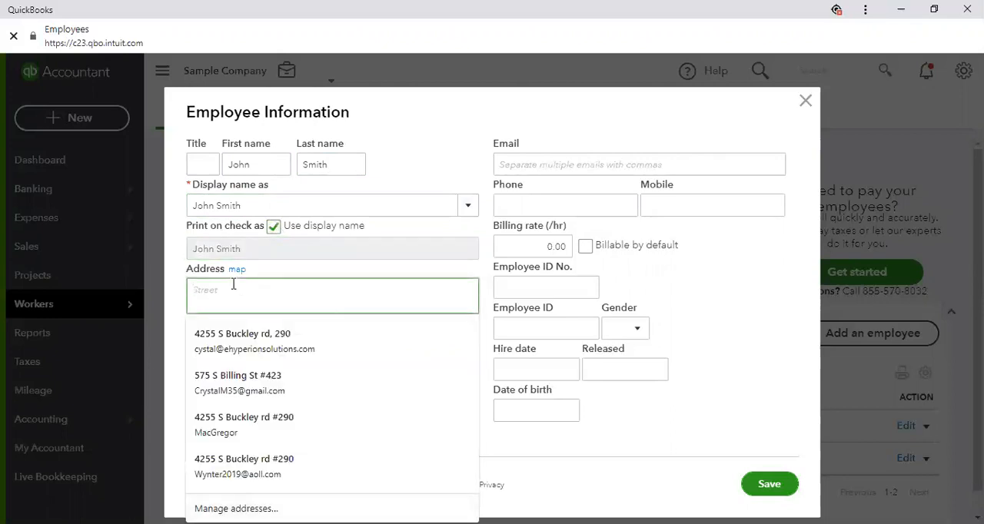
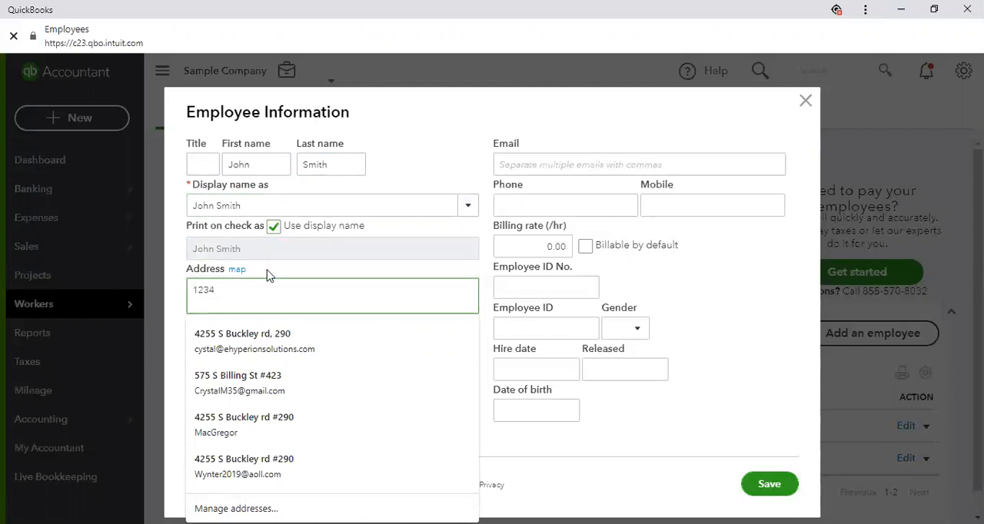
pyautogui.click(255, 289)
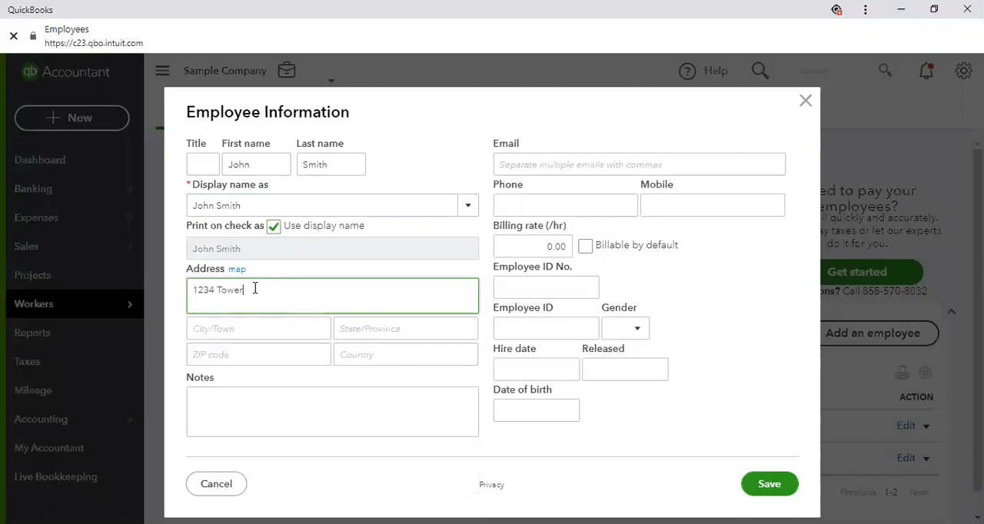
# Fill in the employee's city, state and ZIP code to complete the address
pyautogui.click(230, 324)
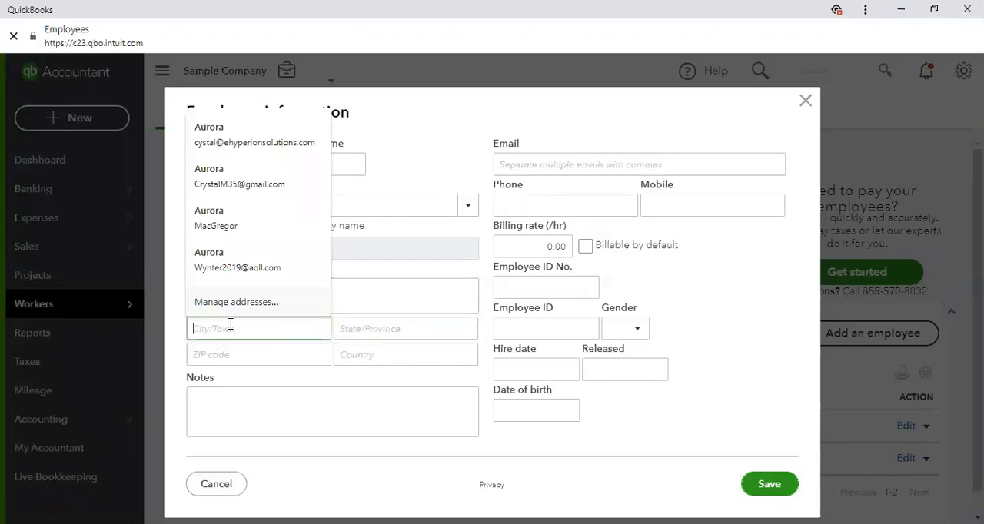
pyautogui.write('D')
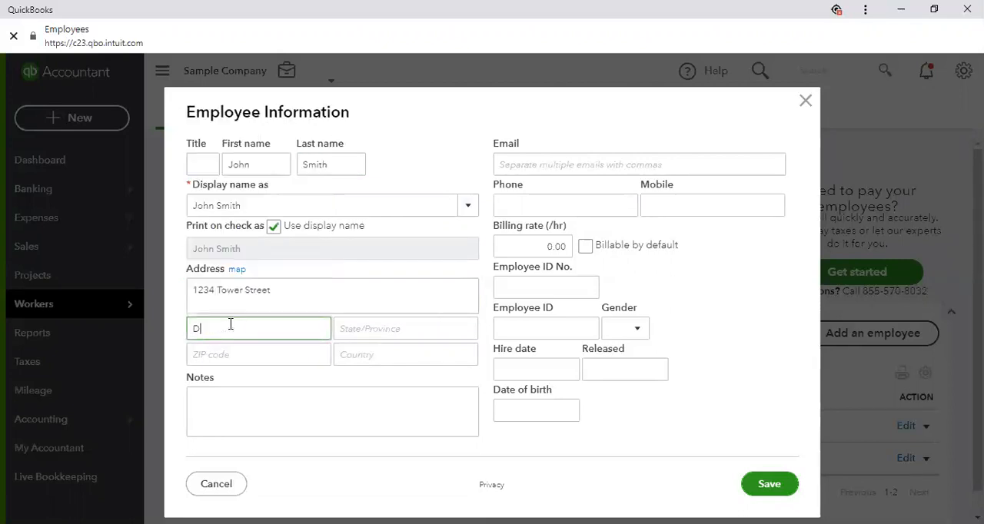
pyautogui.write('enver')
pyautogui.press('Tab')
pyautogui.write('CO')
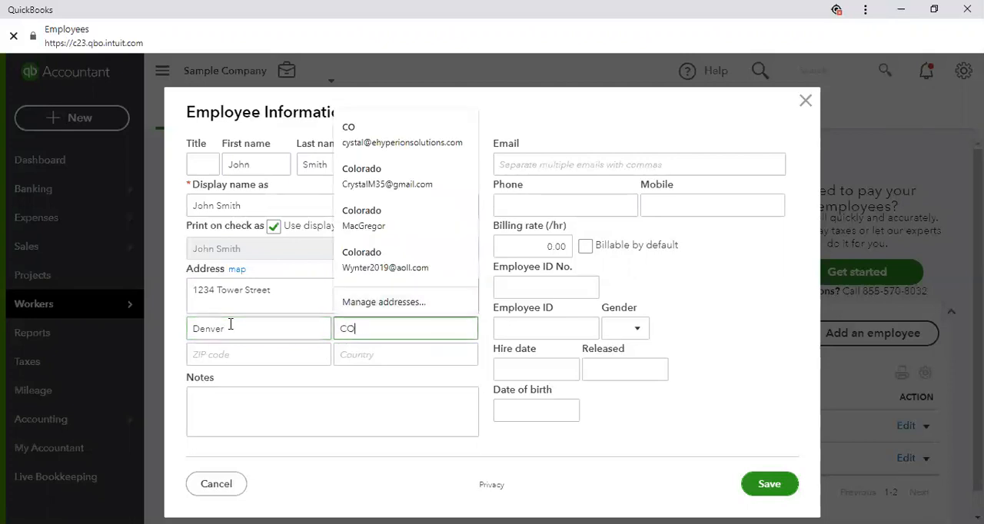
pyautogui.press('Tab')
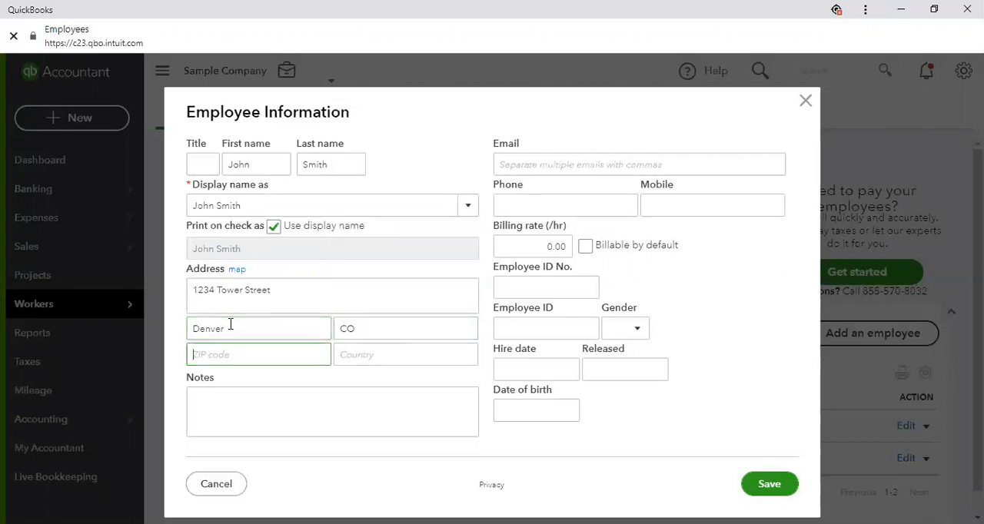
pyautogui.write('80123')
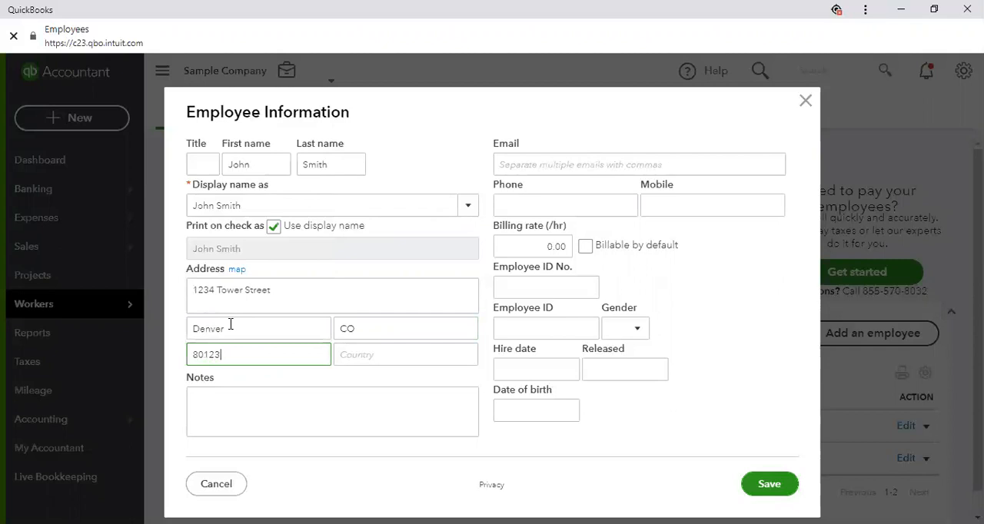
# Begin the employee's notes with "He is only 15 years old"
pyautogui.click(231, 391)
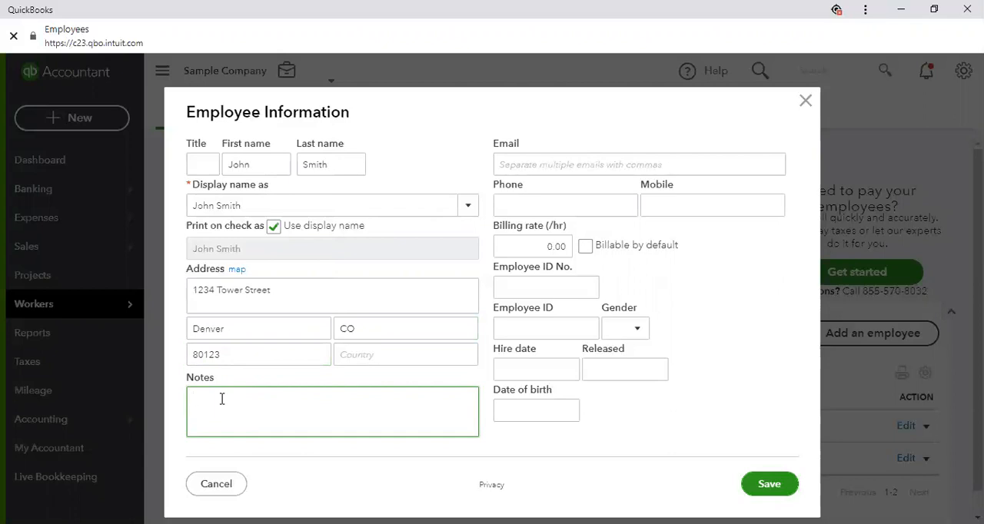
pyautogui.write('He is only 15 years old')
# Extend the employee's note with the working-hour limits "-4 hours a day 20 hours a week"
pyautogui.click(237, 399)
pyautogui.click(313, 400)
pyautogui.write('-4 hours')
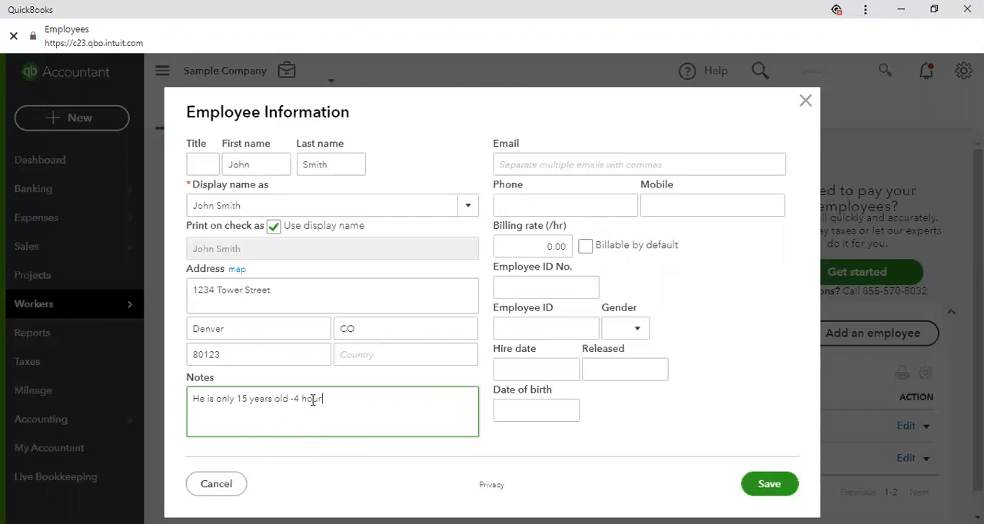
pyautogui.write(' a day 20 hours a week  cannot')
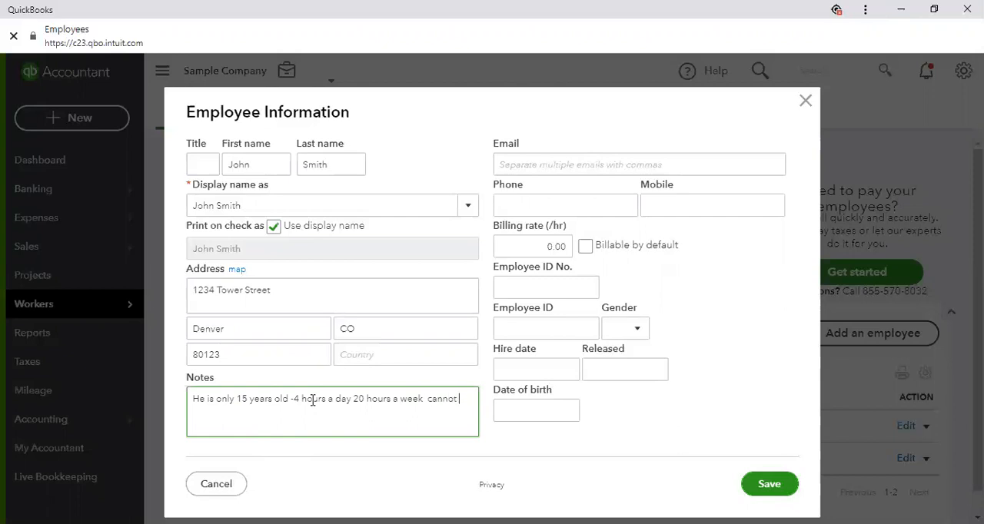
pyautogui.write(' work on a school day pas')
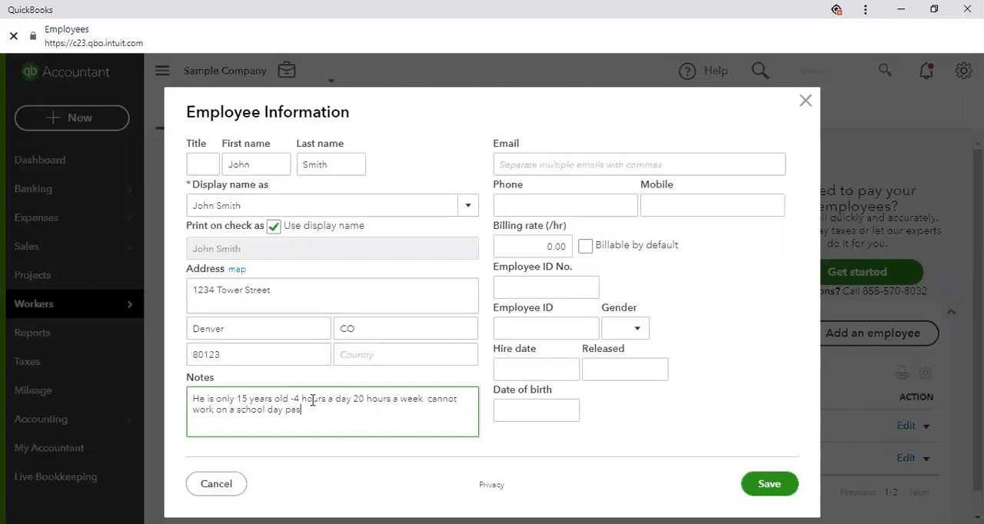
pyautogui.write('t 6pm.')
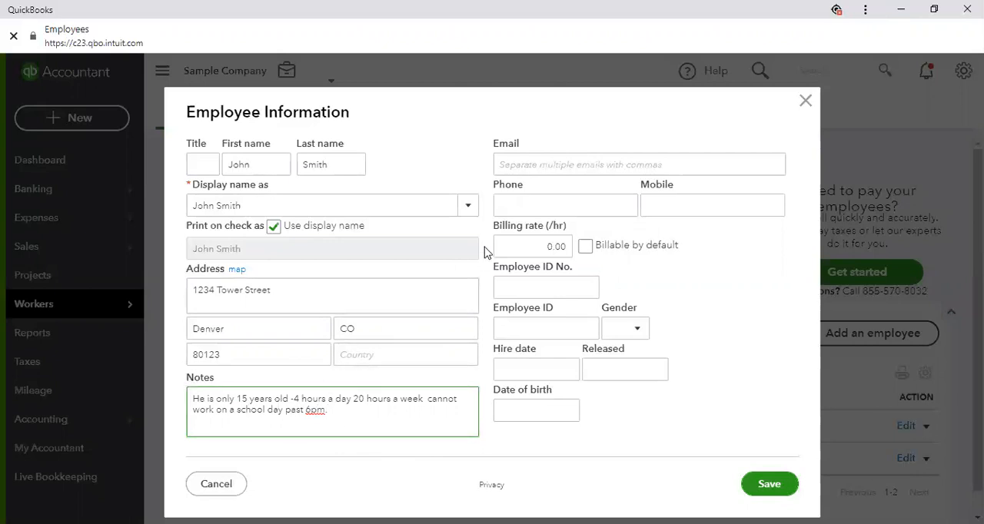
# Fill in the employee's e-mail address
pyautogui.click(531, 164)
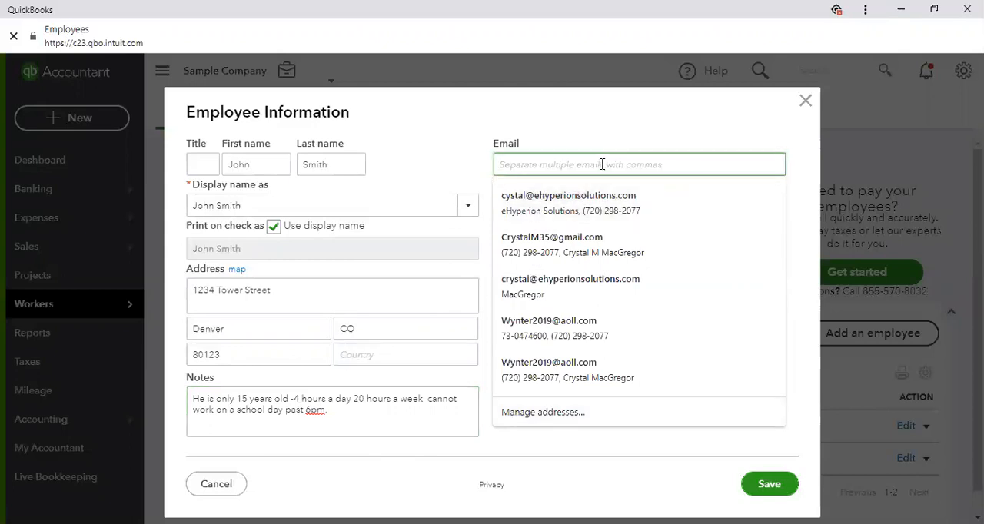
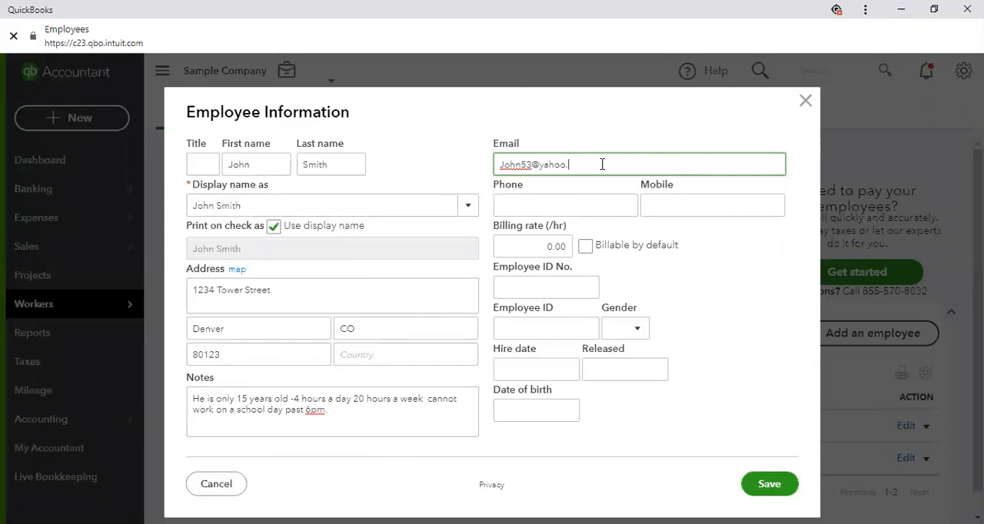
pyautogui.press('Tab')
# Enter the employee's phone number and mobile number
pyautogui.write('555')
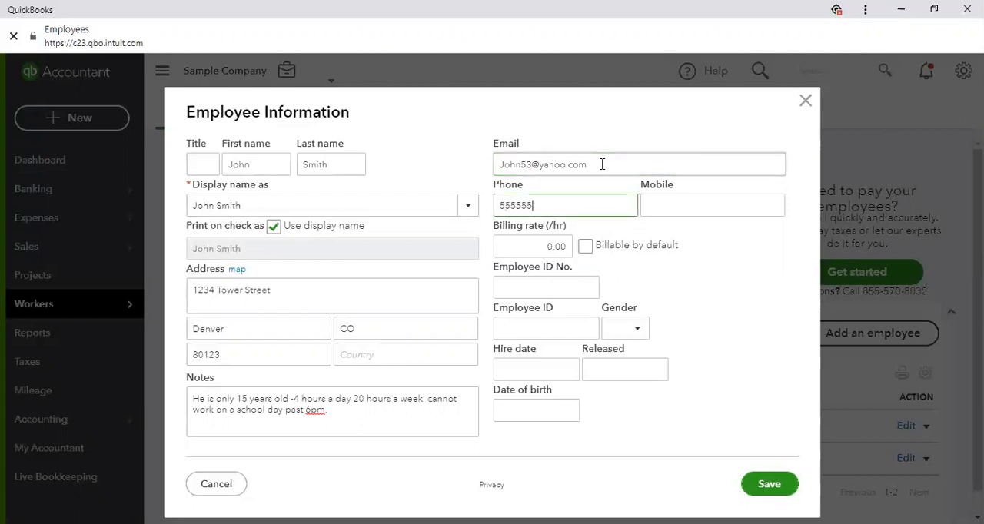
pyautogui.write(') 555-55555')
pyautogui.press('Tab')
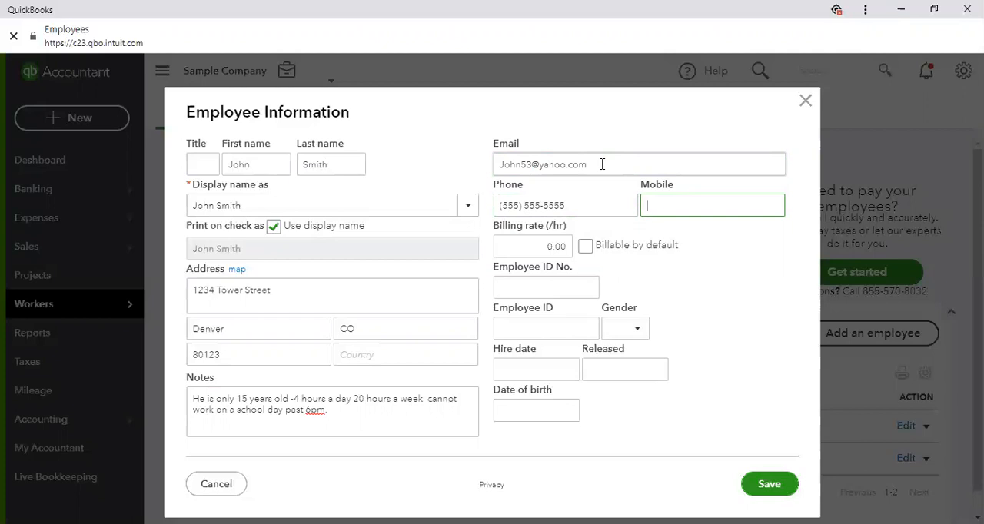
pyautogui.write('55555551234')
pyautogui.press('Tab')
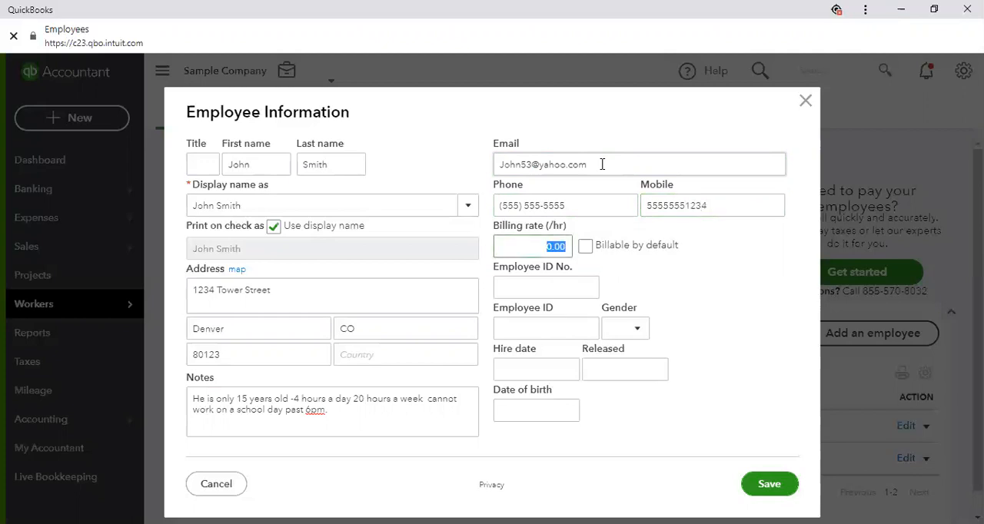
pyautogui.doubleClick(681, 206)
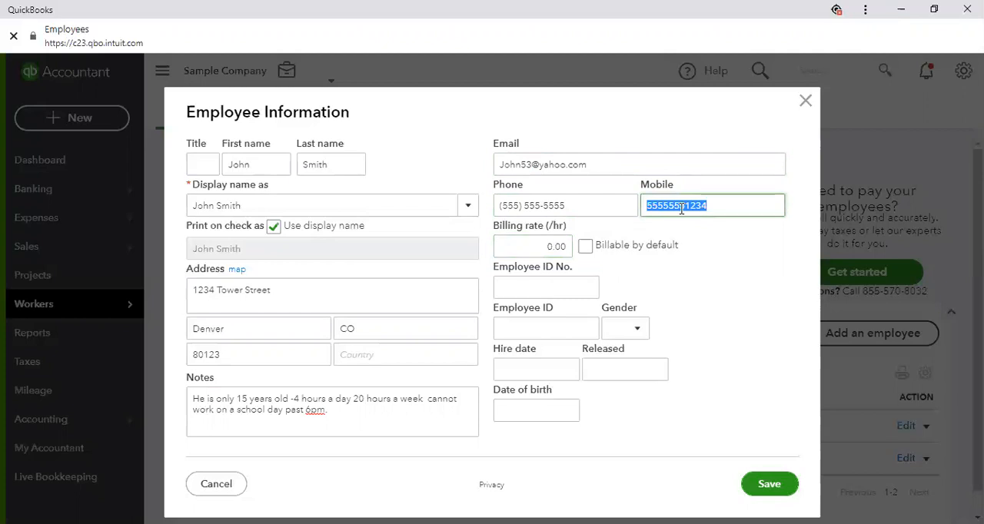
pyautogui.click(681, 206)
pyautogui.press('Tab')
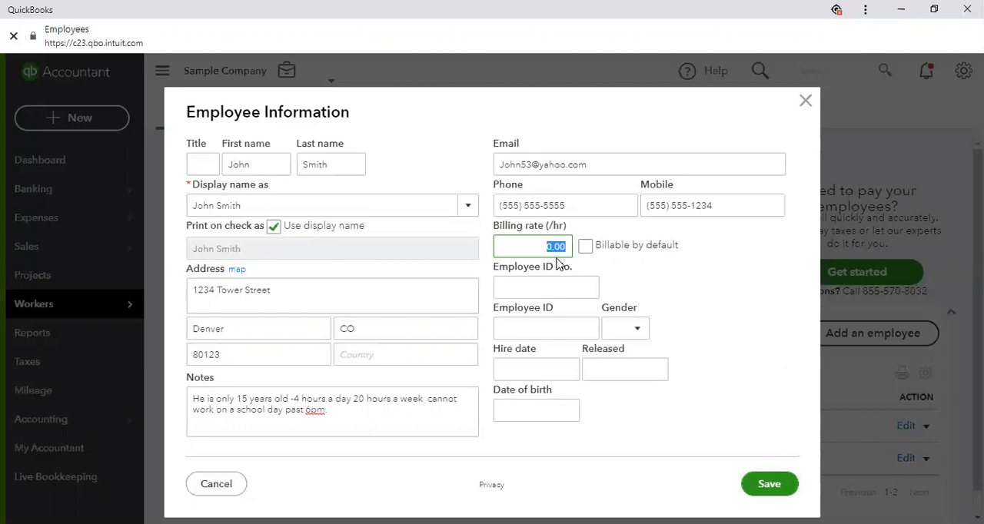
# Set the employee's billing rate to 12.00 per hour and the gender to Male, leaving both employee ID fields blank
pyautogui.write('12')
pyautogui.press('Tab')
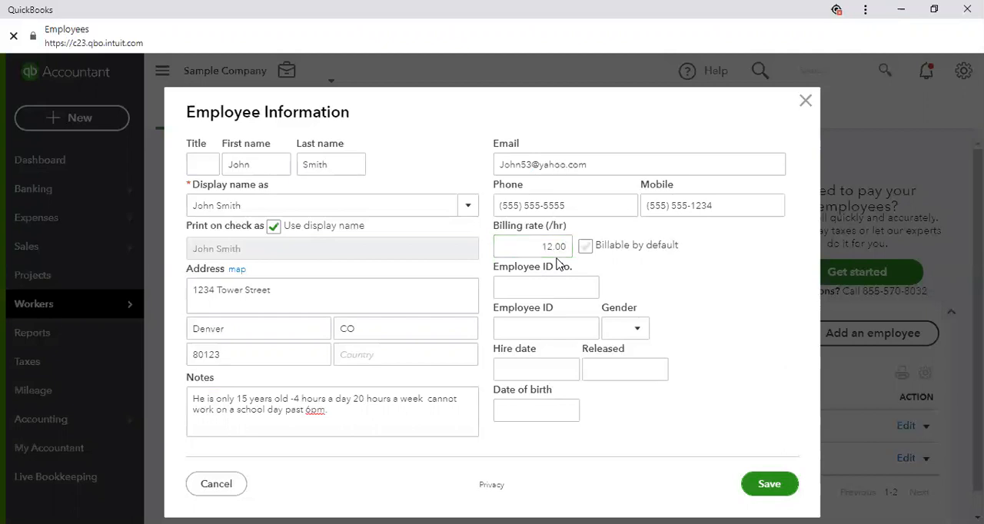
pyautogui.press('Tab')
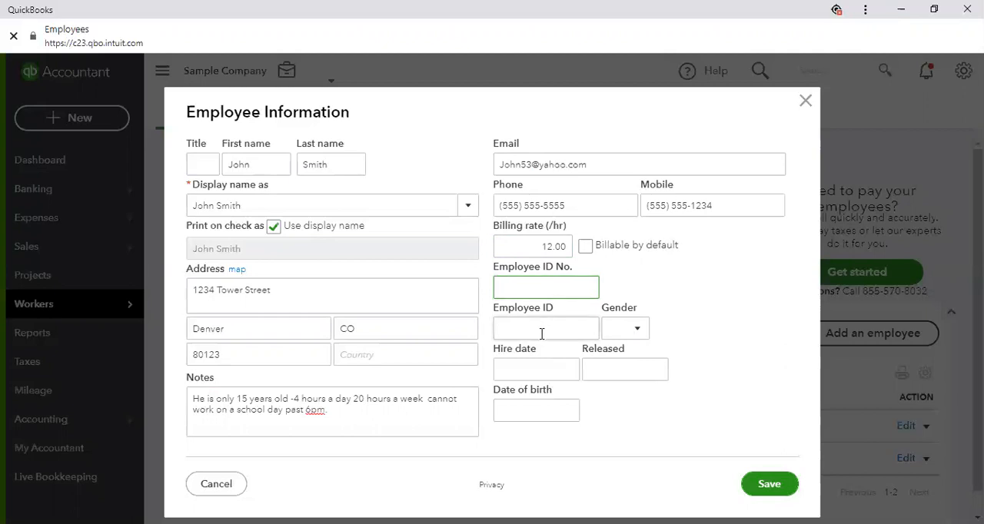
pyautogui.click(635, 330)
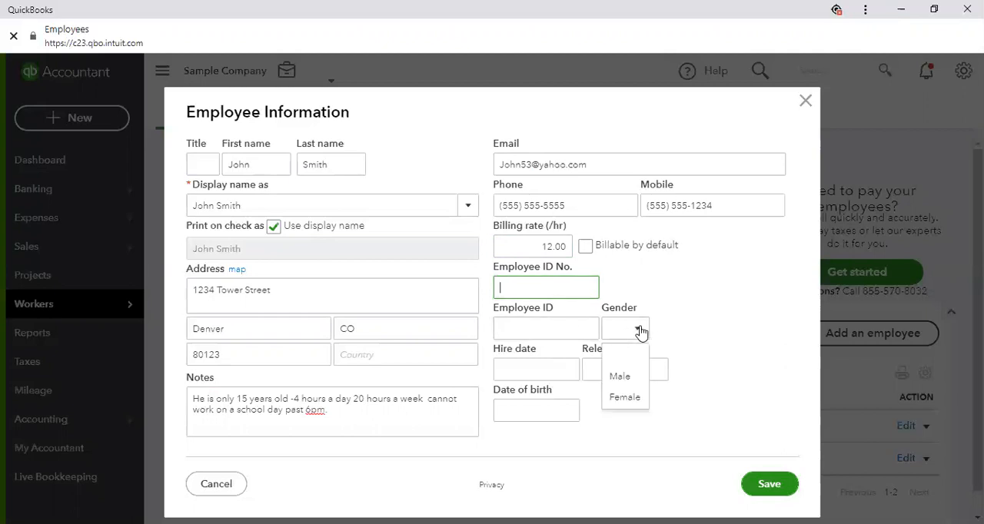
pyautogui.click(628, 377)
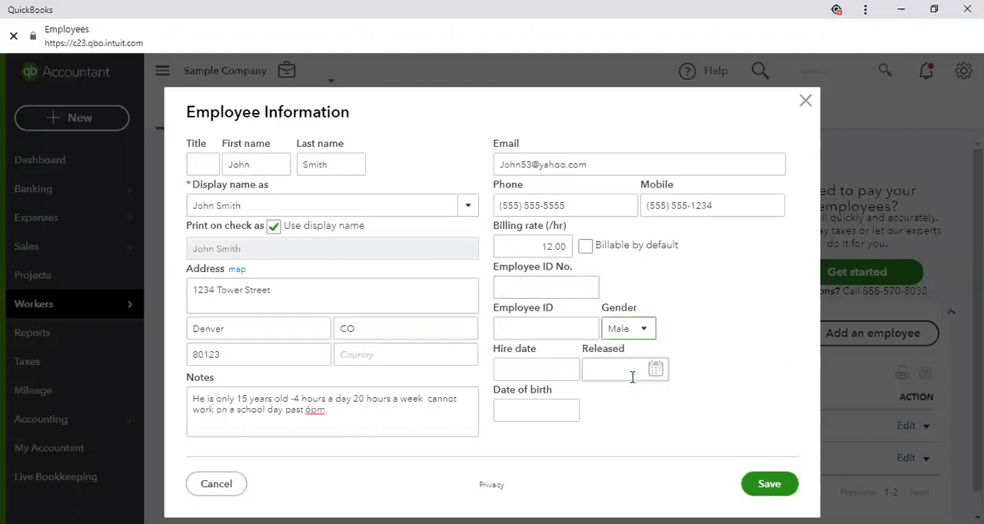
# Set the new employee's hire date to 03/20/2020
pyautogui.click(504, 369)
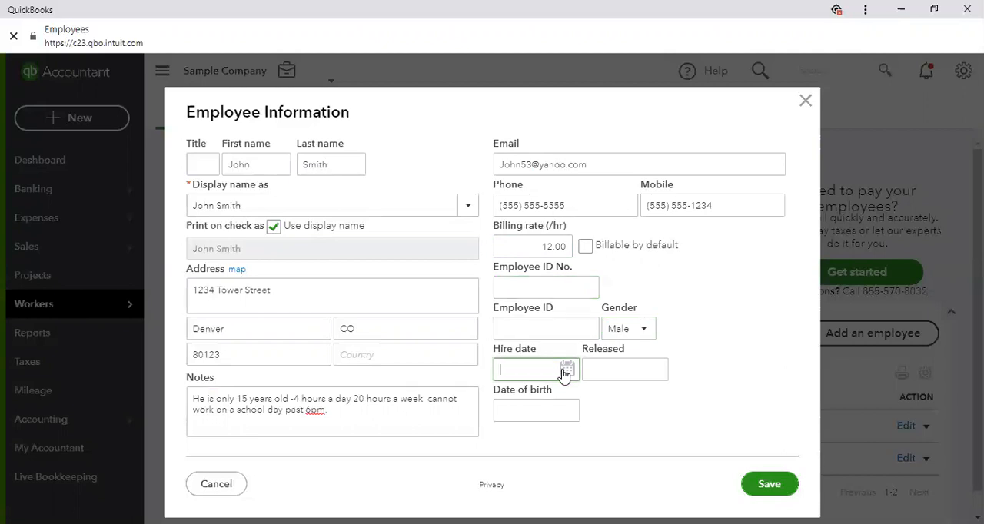
pyautogui.click(566, 369)
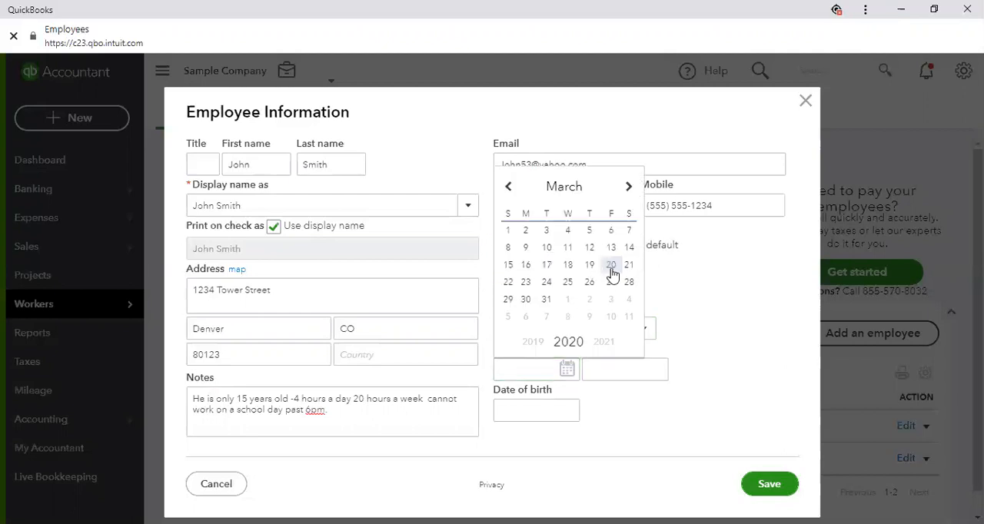
pyautogui.click(610, 269)
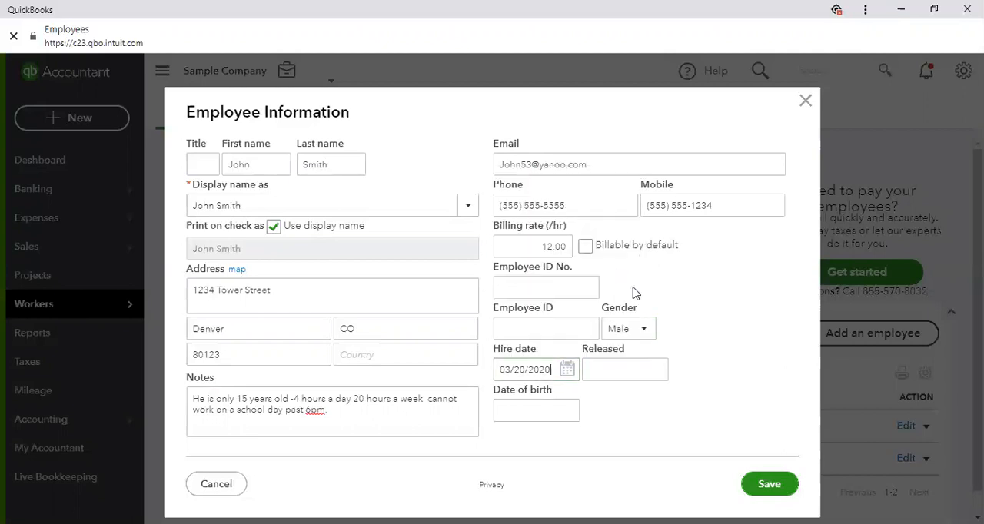
pyautogui.click(635, 403)
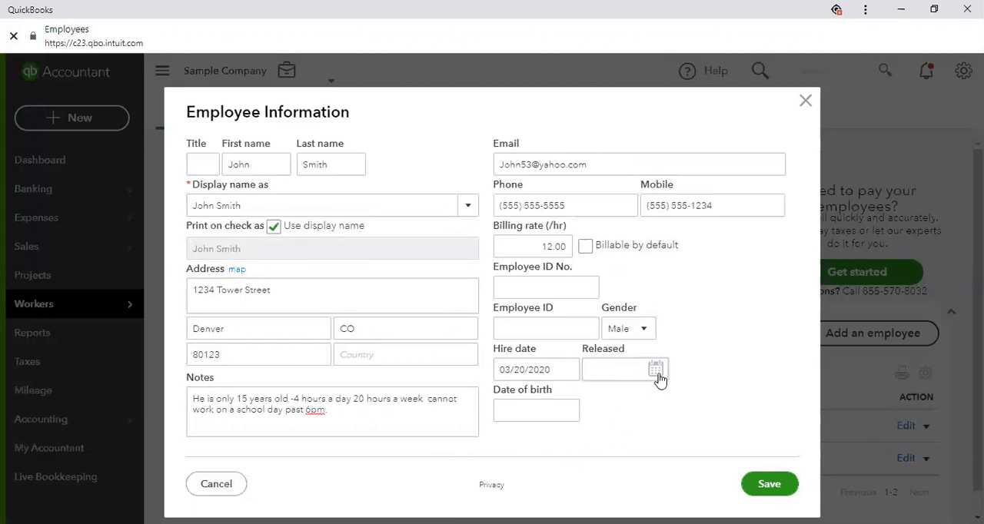
# Fill in the employee's date of birth, correcting its year, and save the new employee record
pyautogui.click(567, 412)
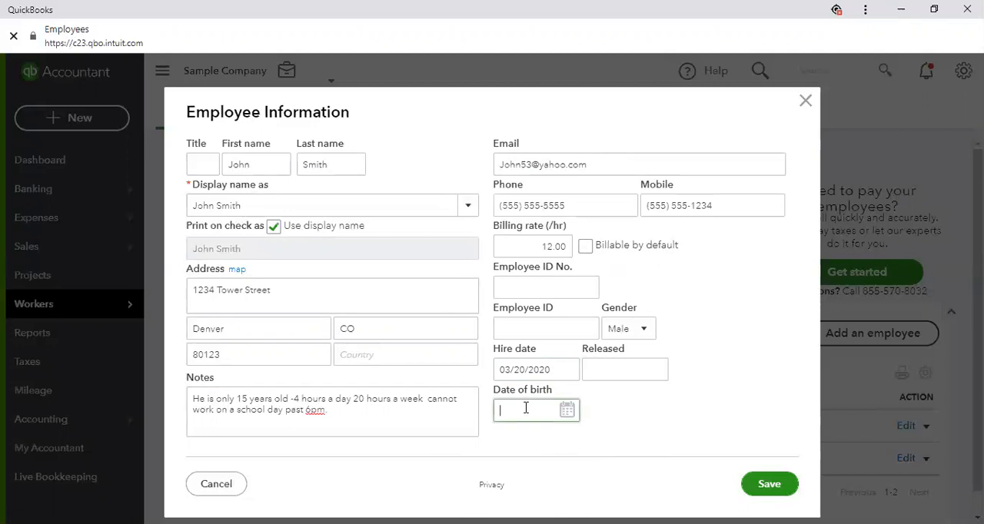
pyautogui.click(567, 413)
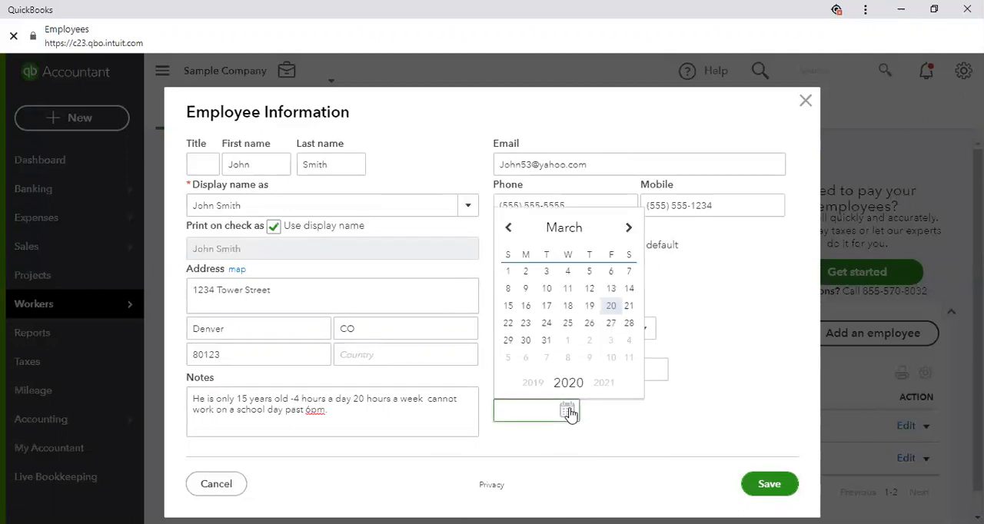
pyautogui.click(508, 231)
pyautogui.click(508, 230)
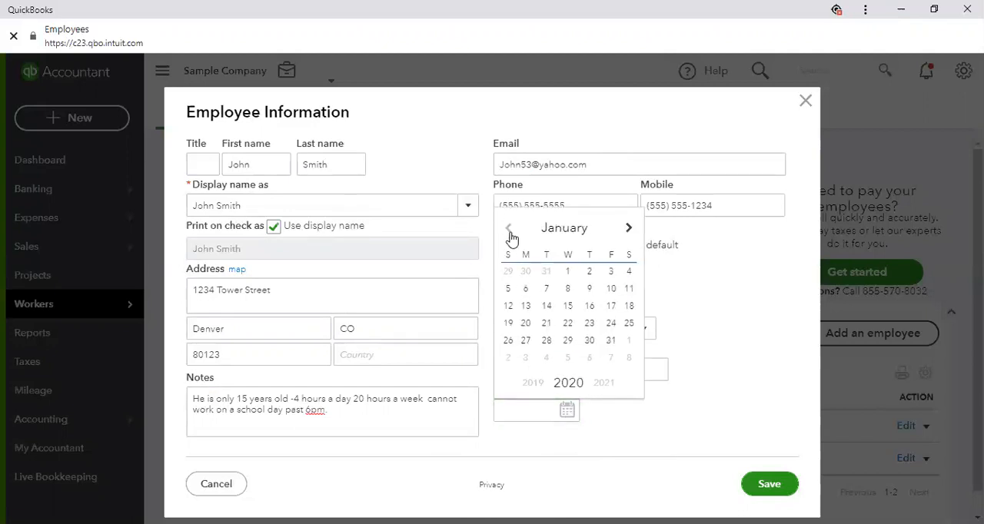
pyautogui.click(568, 306)
pyautogui.moveTo(552, 411); pyautogui.dragTo(542, 408)
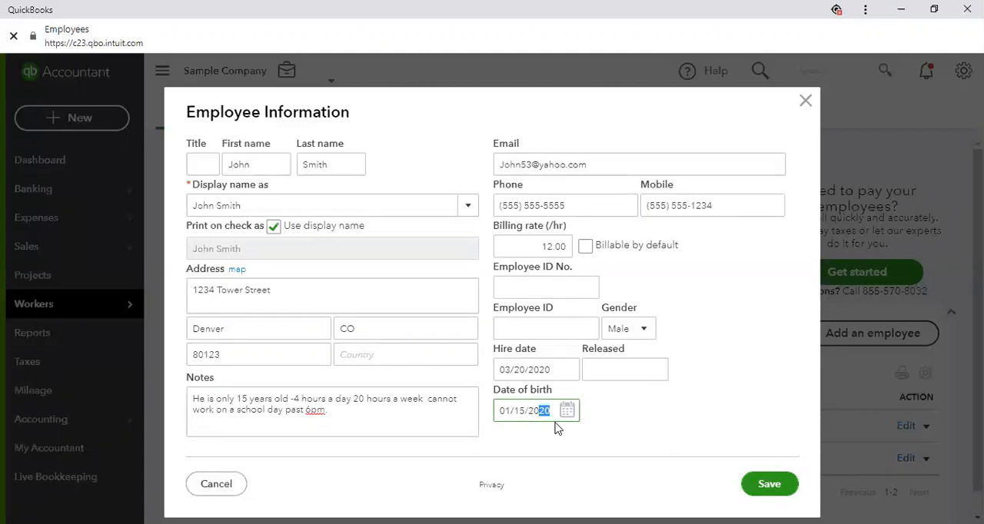
pyautogui.write('05')
pyautogui.click(781, 490)
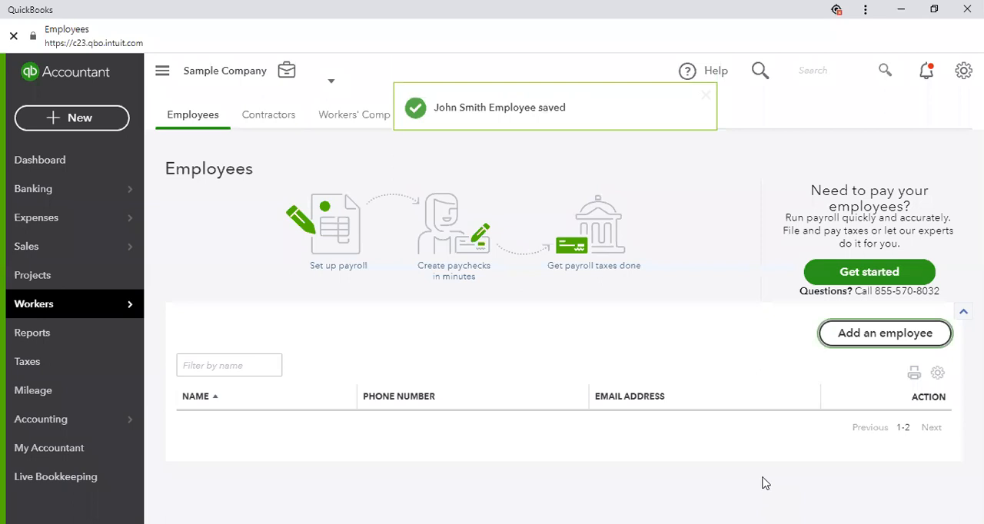
# Reopen the newly added employee's record from the employee list to review its details, and save it without changes
pyautogui.scroll(-2, 773, 365)
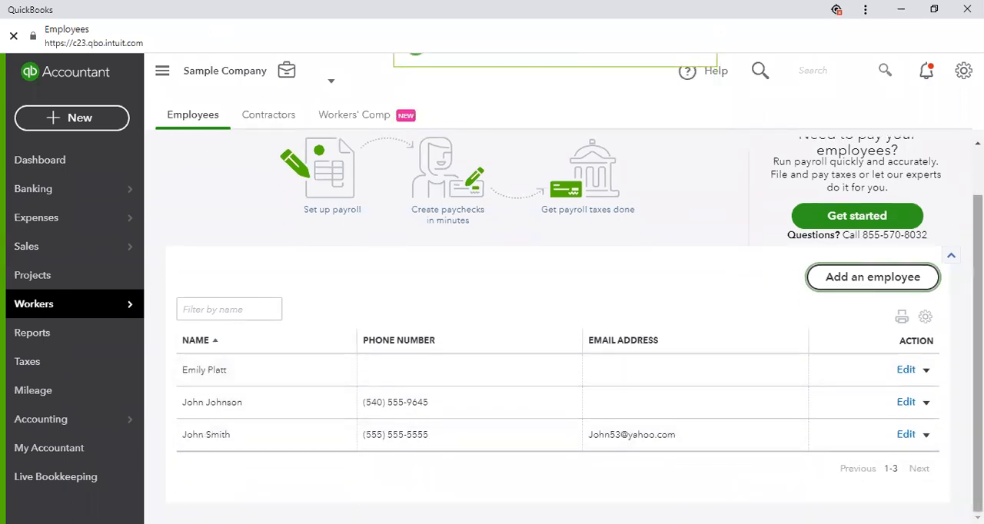
pyautogui.click(905, 435)
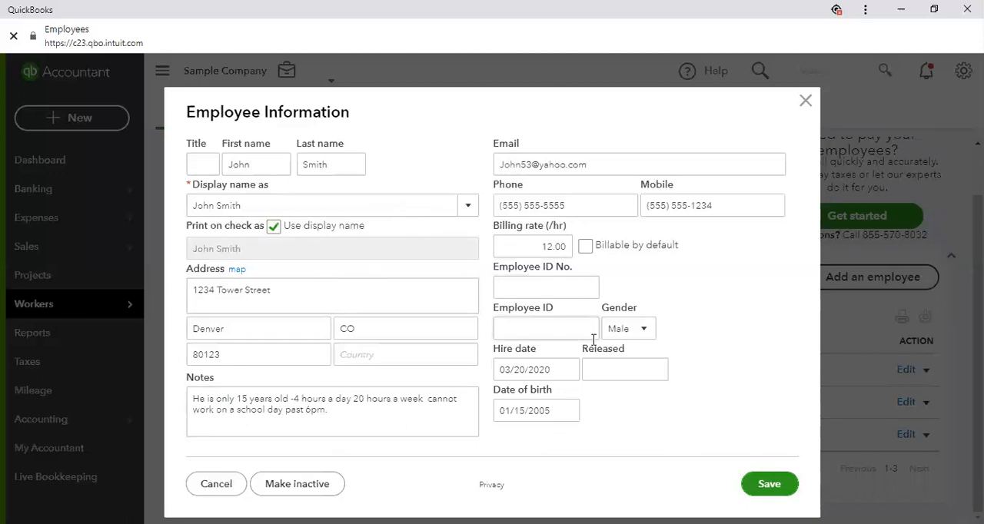
pyautogui.click(769, 484)
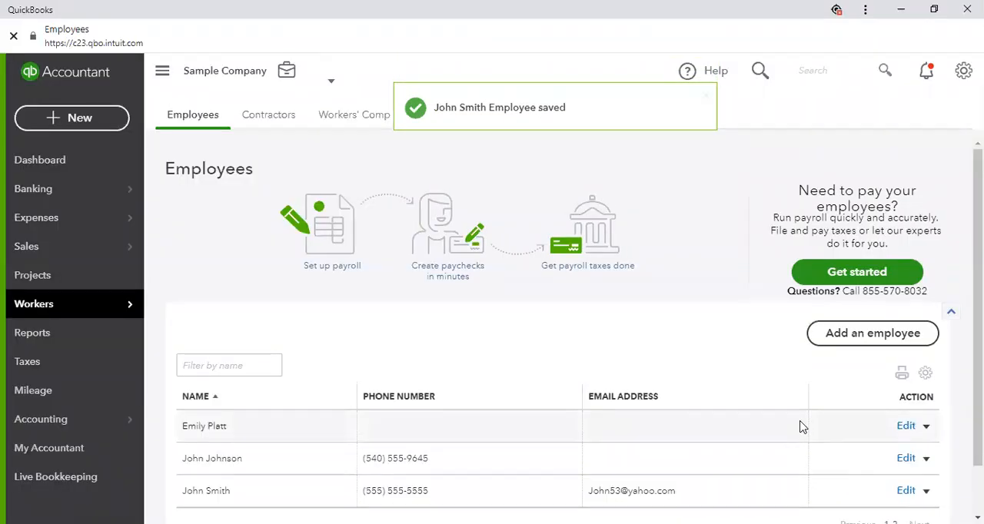
# Look at the additional actions available for the newly added employee without choosing any
pyautogui.scroll(-1, 800, 428)
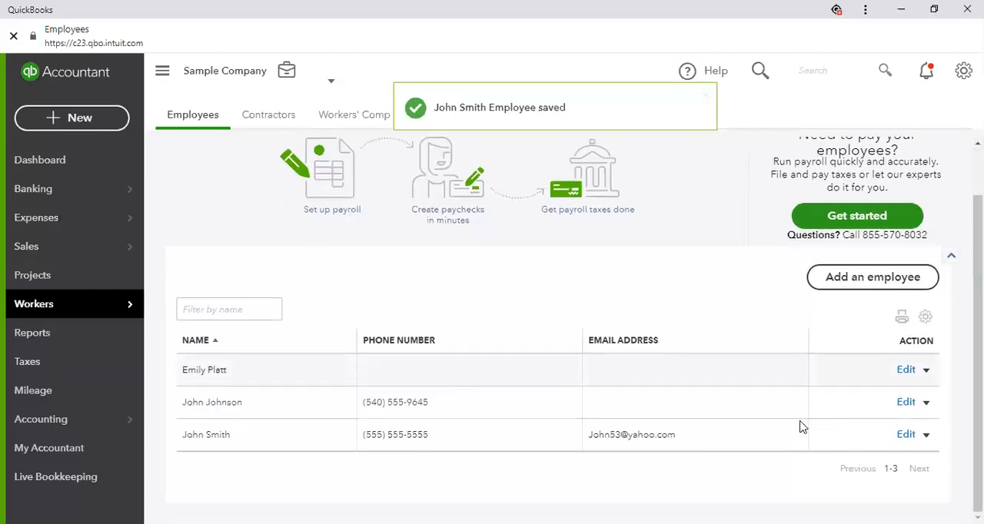
pyautogui.click(927, 436)
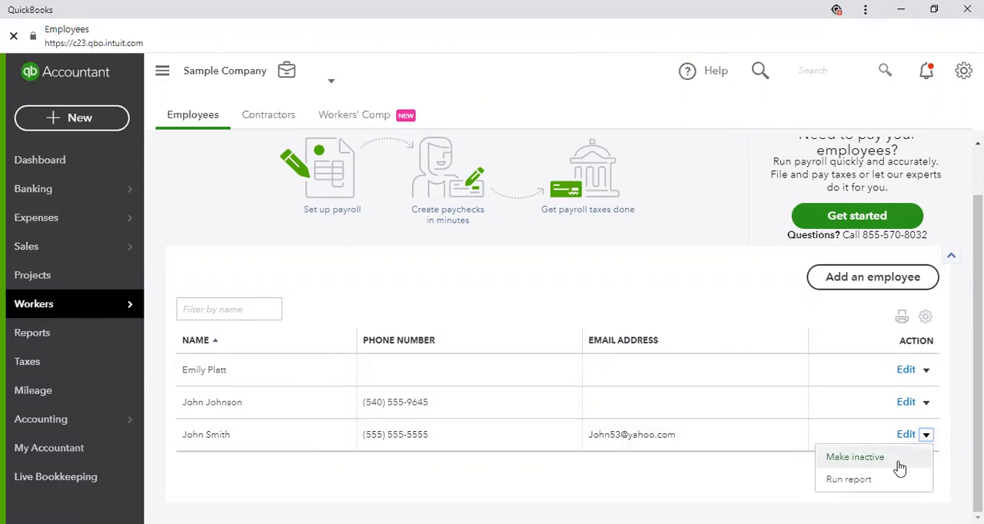
pyautogui.click(692, 471)
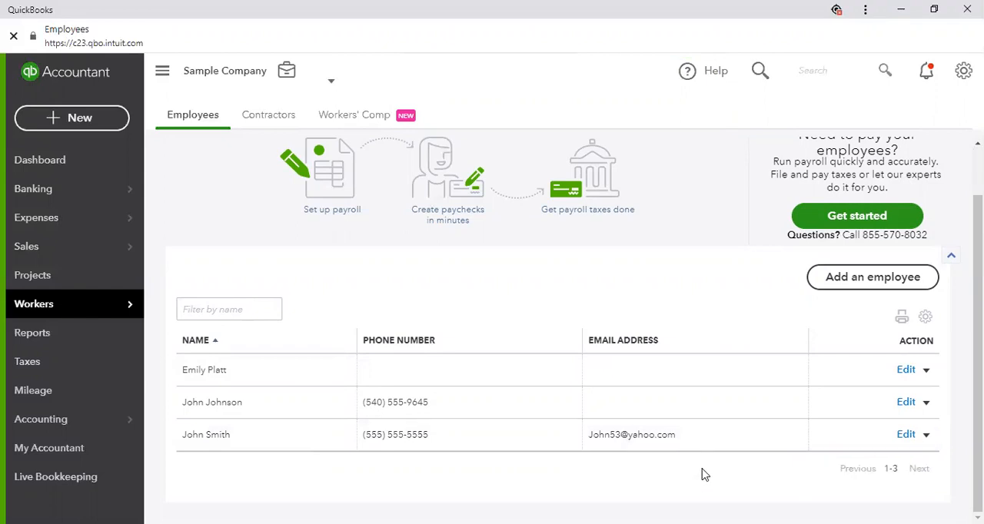
# Enter a release date of 03/20/2020 for the second listed employee, try to make that employee inactive, and close the record without saving
pyautogui.click(906, 402)
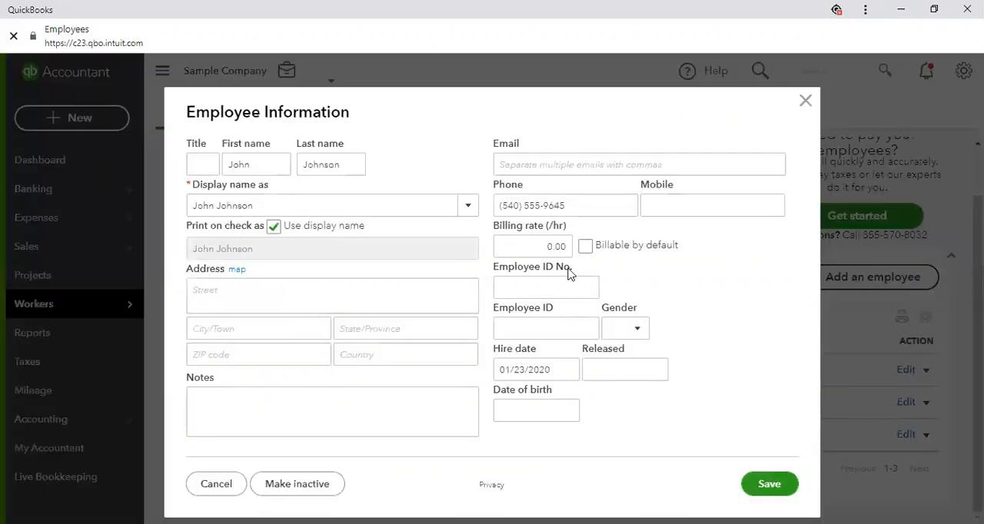
pyautogui.click(595, 375)
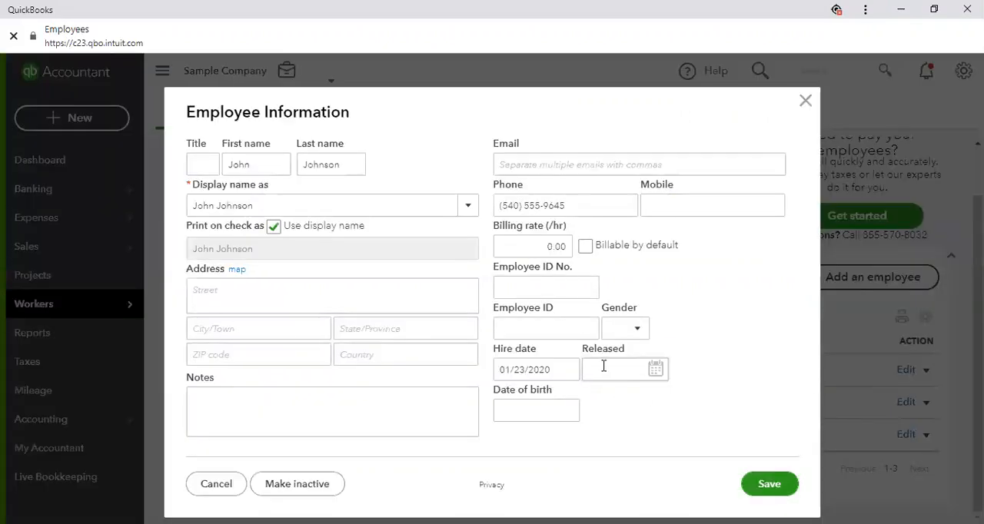
pyautogui.click(655, 370)
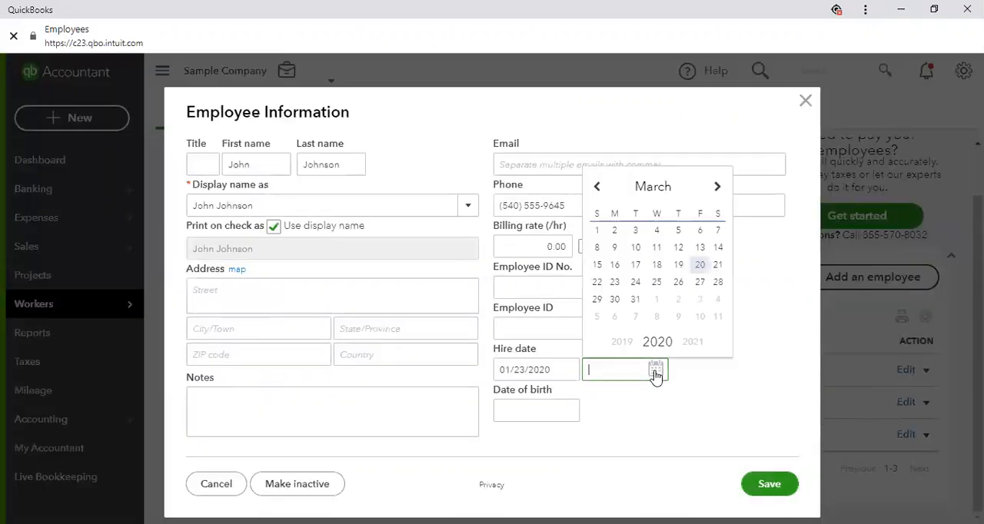
pyautogui.click(700, 269)
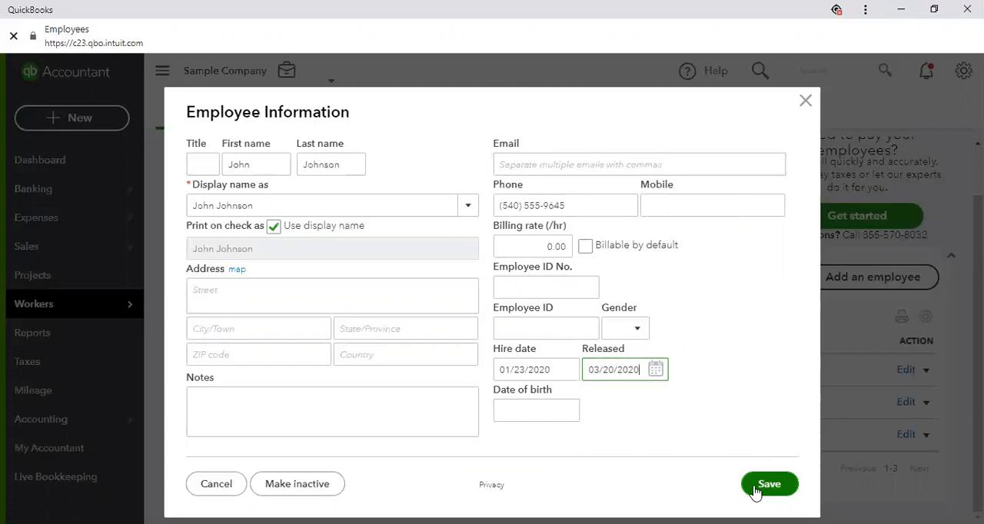
pyautogui.click(285, 490)
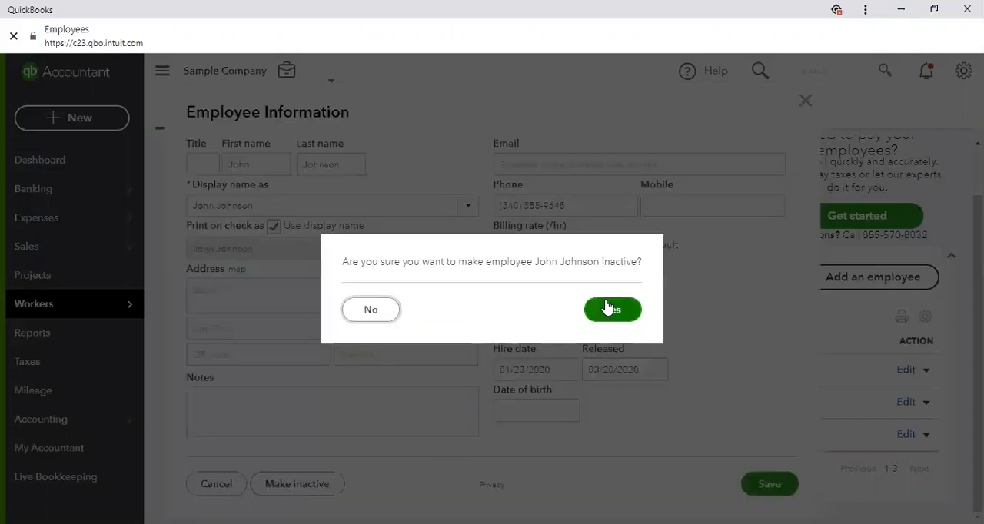
pyautogui.click(611, 311)
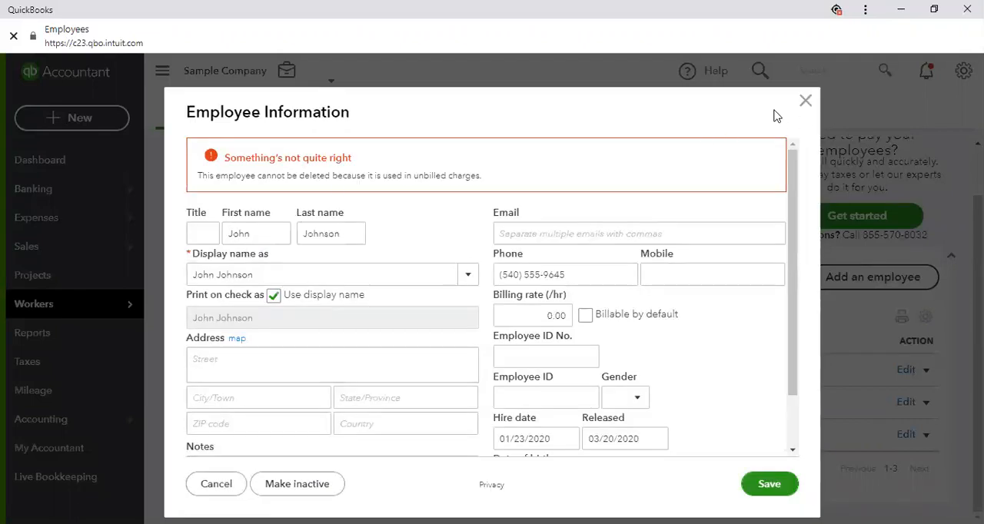
pyautogui.click(805, 101)
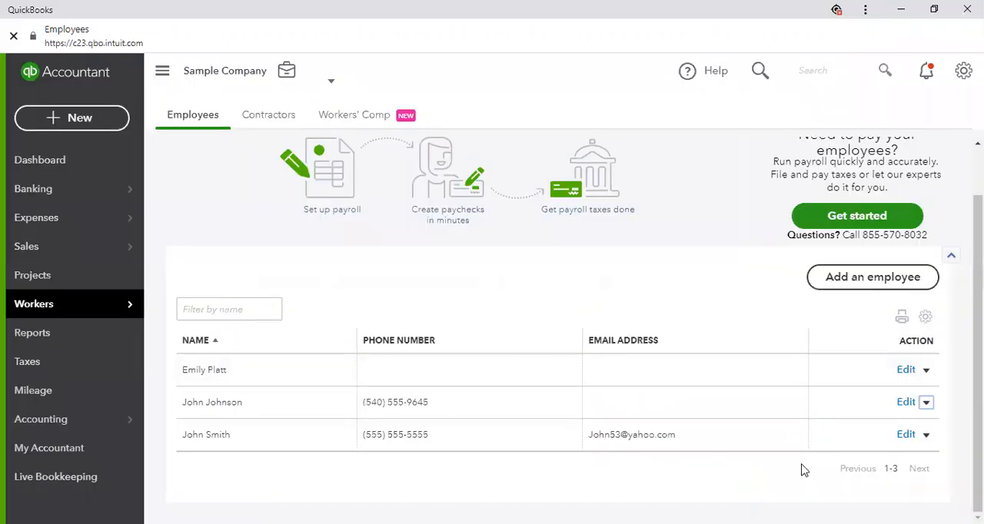
# Make the newly added employee inactive and confirm the inactivation
pyautogui.click(926, 435)
pyautogui.click(847, 460)
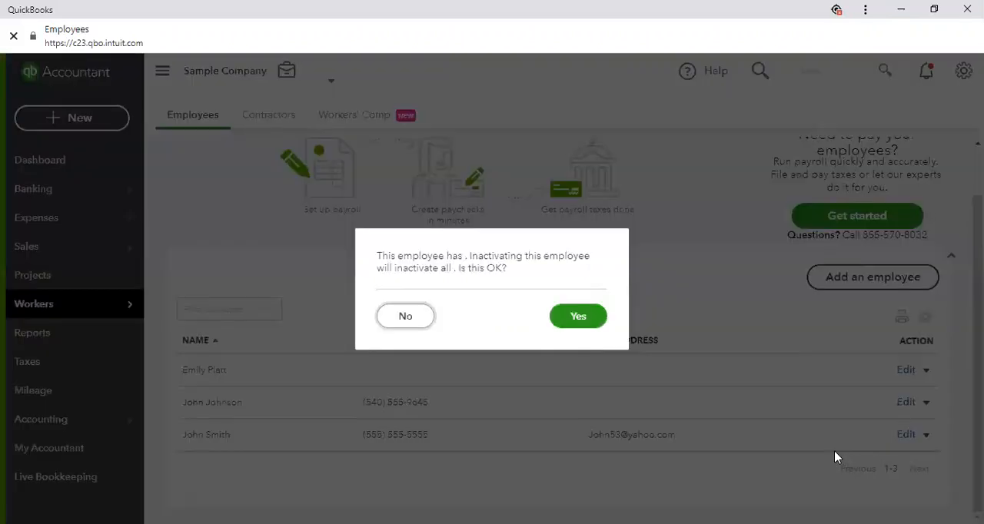
pyautogui.click(589, 316)
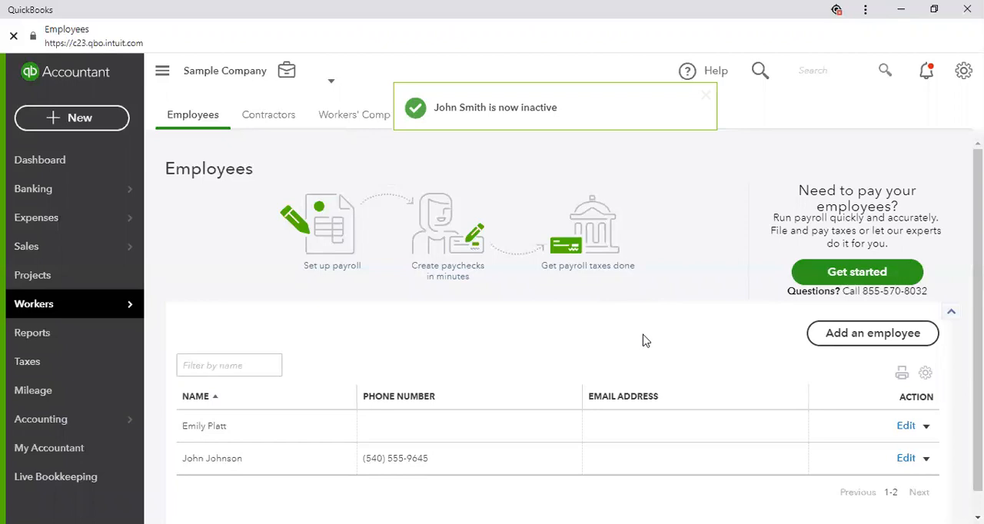
# Include inactive employees in the employee list through its display settings
pyautogui.scroll(-1, 646, 340)
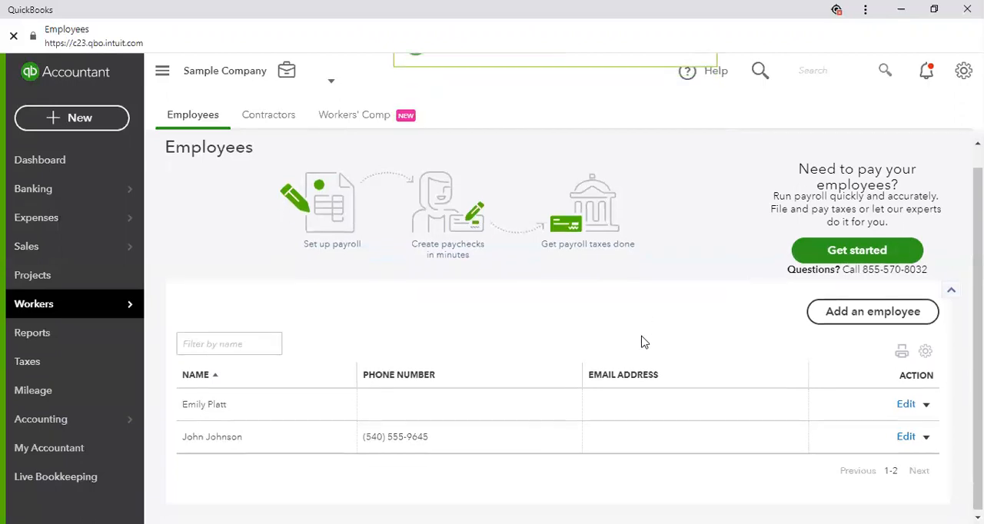
pyautogui.click(927, 352)
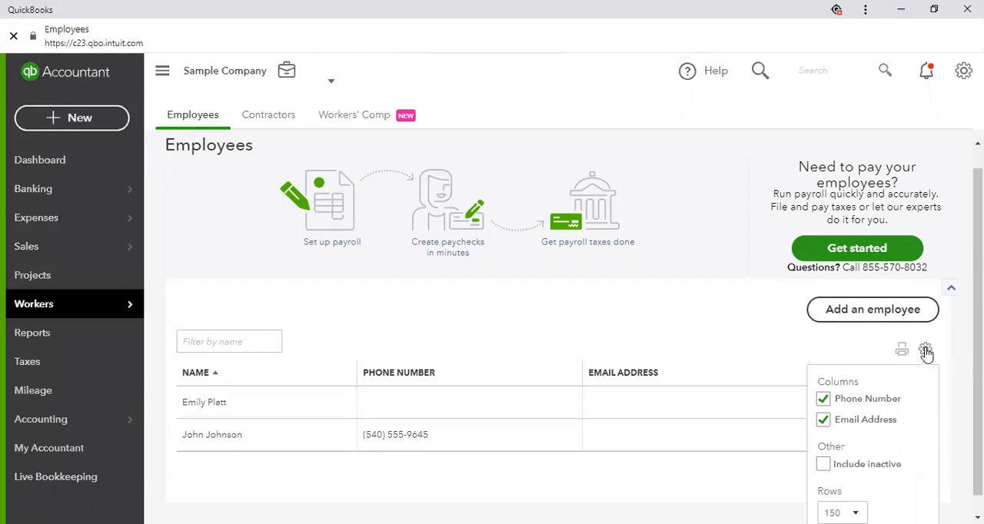
pyautogui.click(822, 464)
pyautogui.scroll(-1, 897, 448)
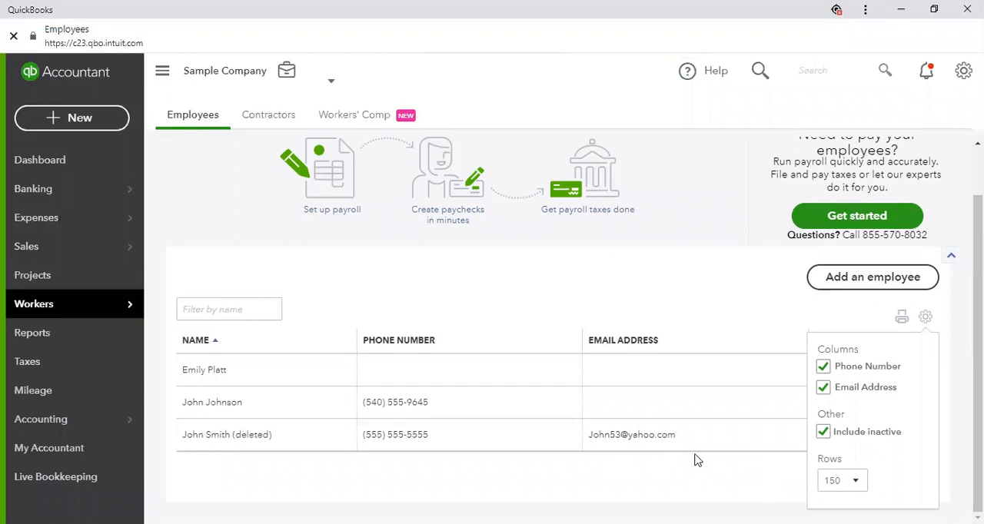
pyautogui.click(926, 318)
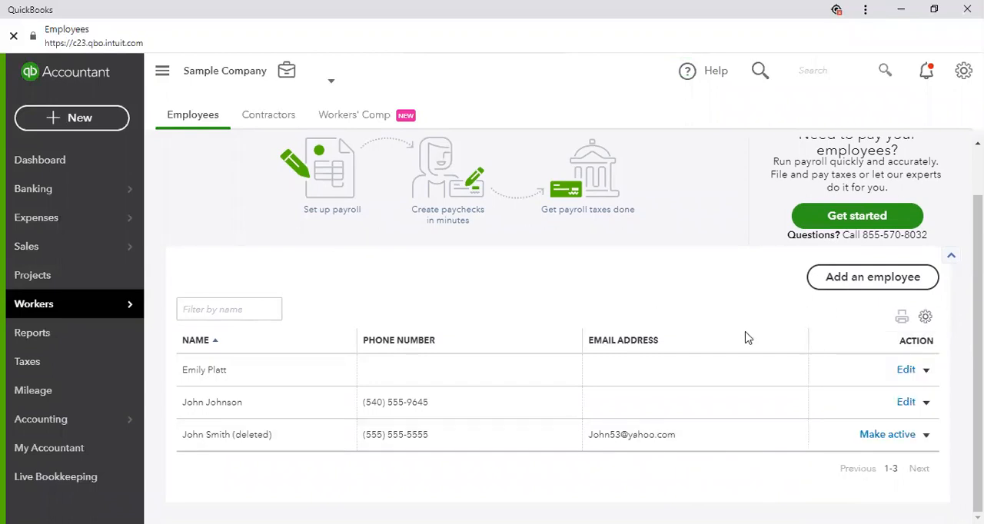
# Make the inactivated employee active again and exclude inactive employees from the list
pyautogui.click(887, 435)
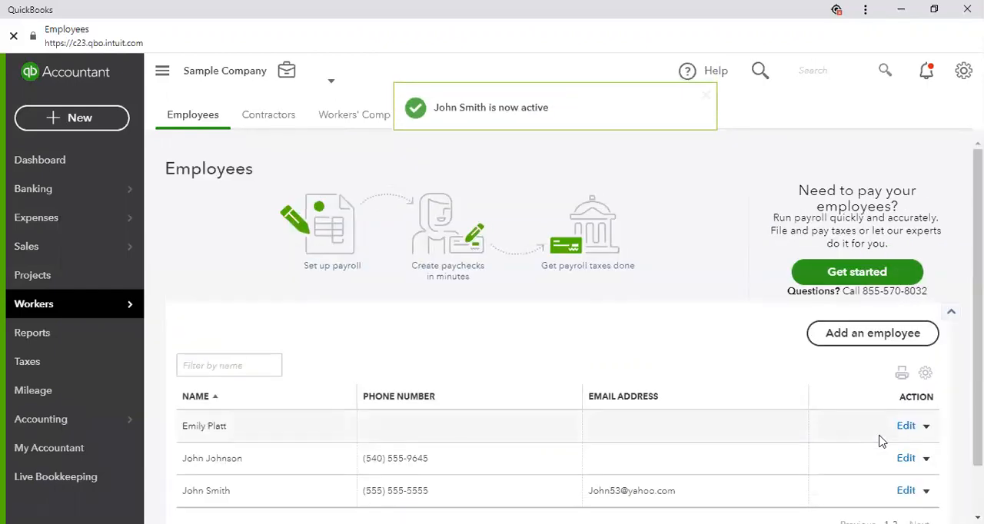
pyautogui.scroll(-1, 882, 441)
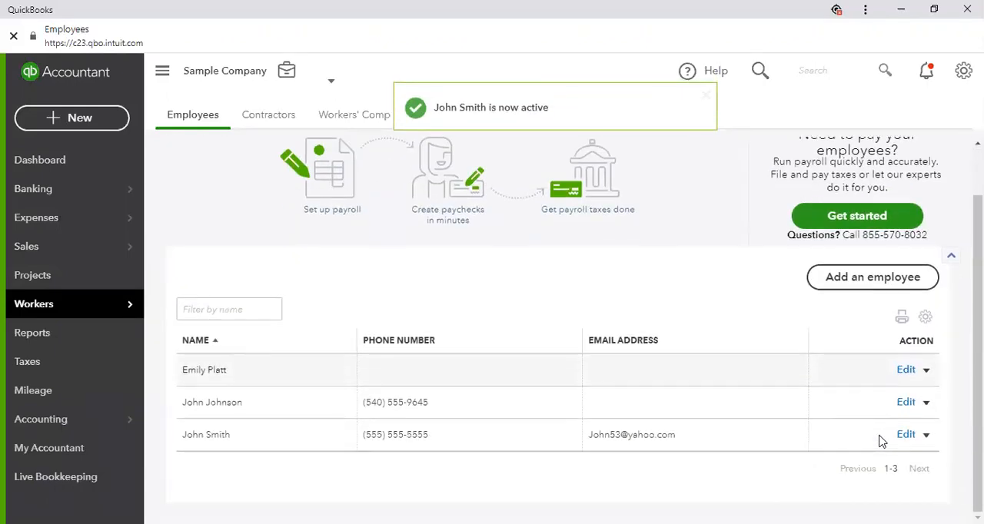
pyautogui.click(925, 319)
pyautogui.click(824, 433)
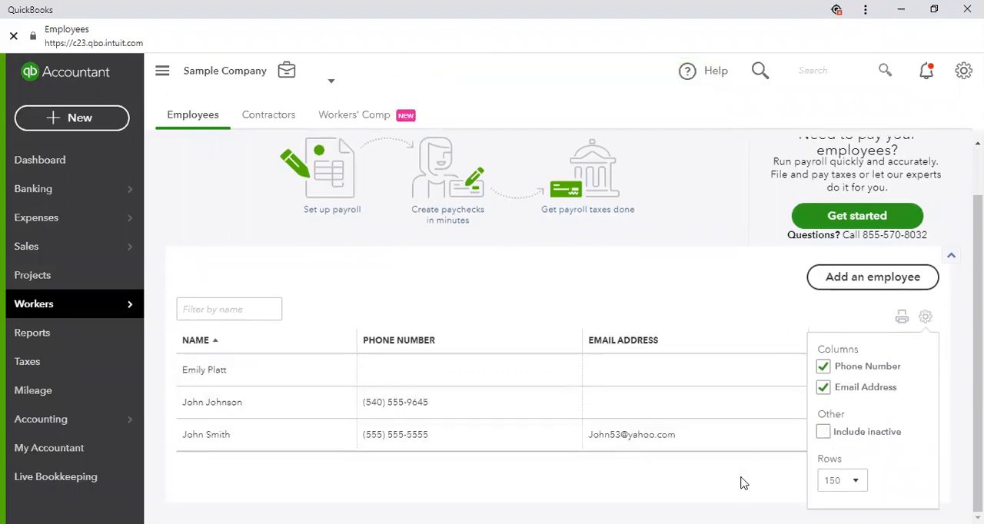
pyautogui.click(922, 318)
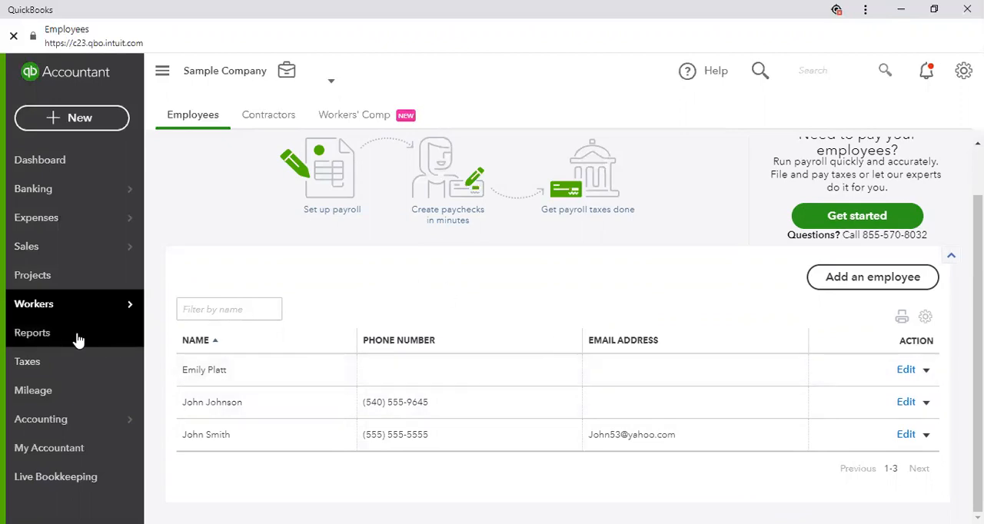
# Open the list of contractors in the Workers section
pyautogui.moveTo(113, 309)
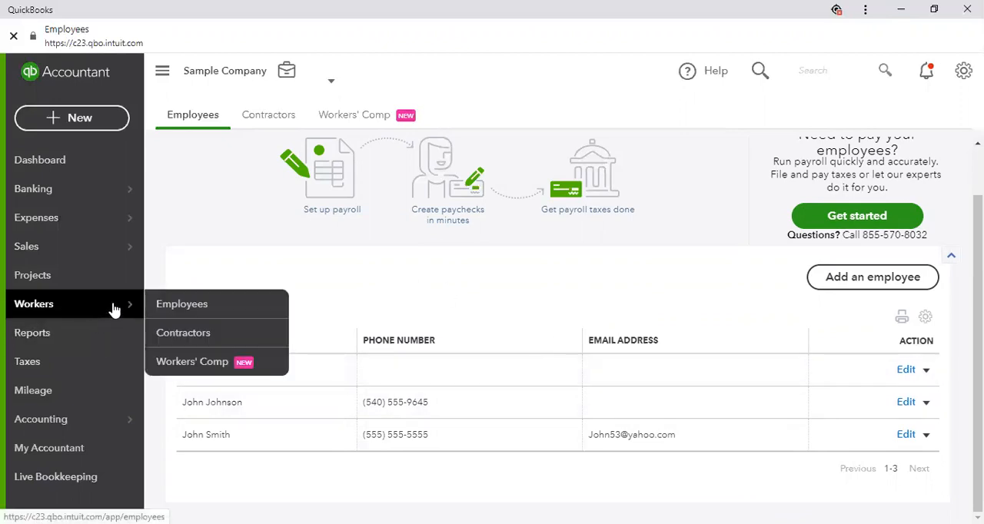
pyautogui.click(189, 342)
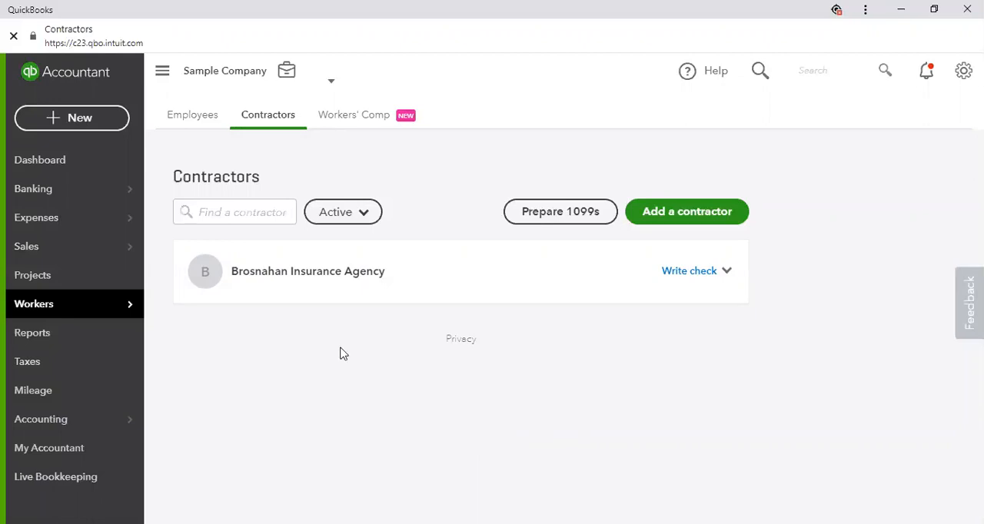
pyautogui.moveTo(102, 309)
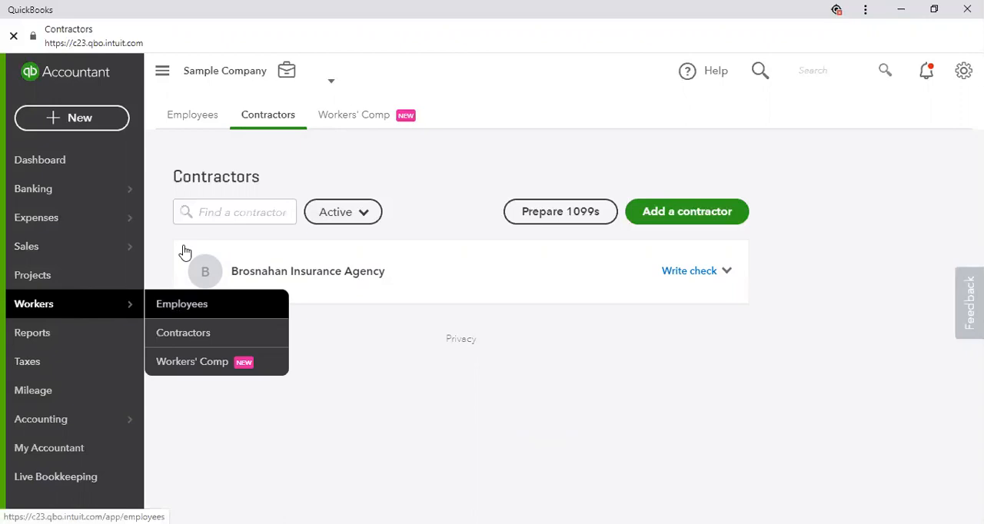
# Add a contractor using a suggested name and email, keeping the emailed request to complete their profile enabled
pyautogui.click(209, 121)
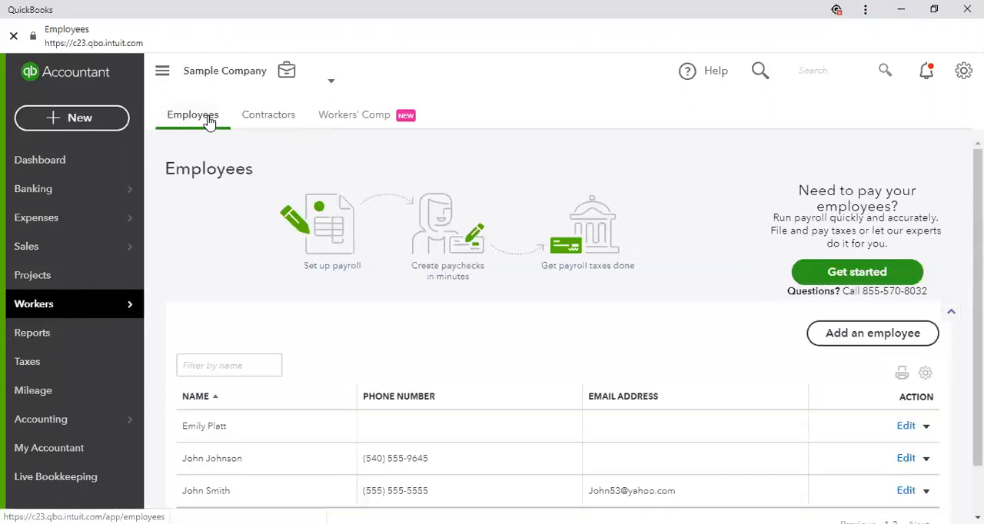
pyautogui.click(284, 121)
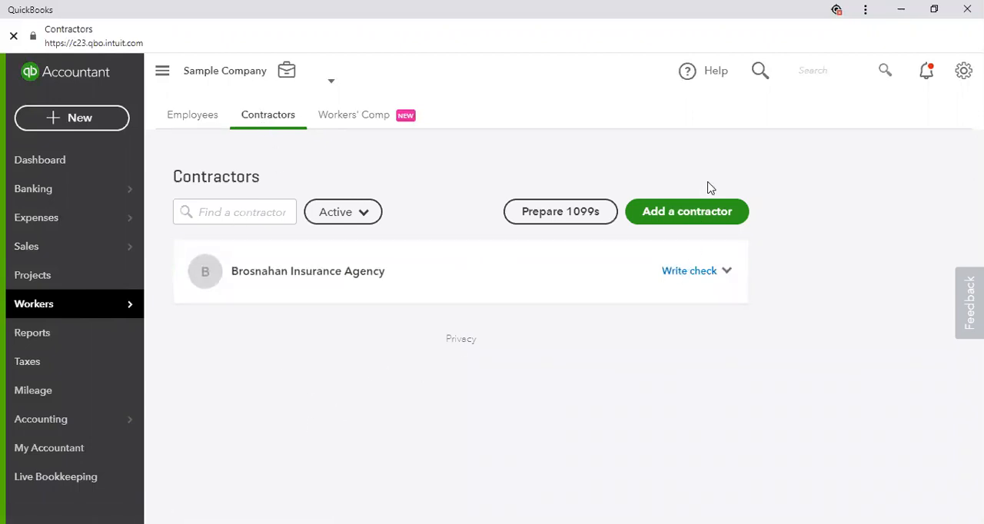
pyautogui.click(703, 215)
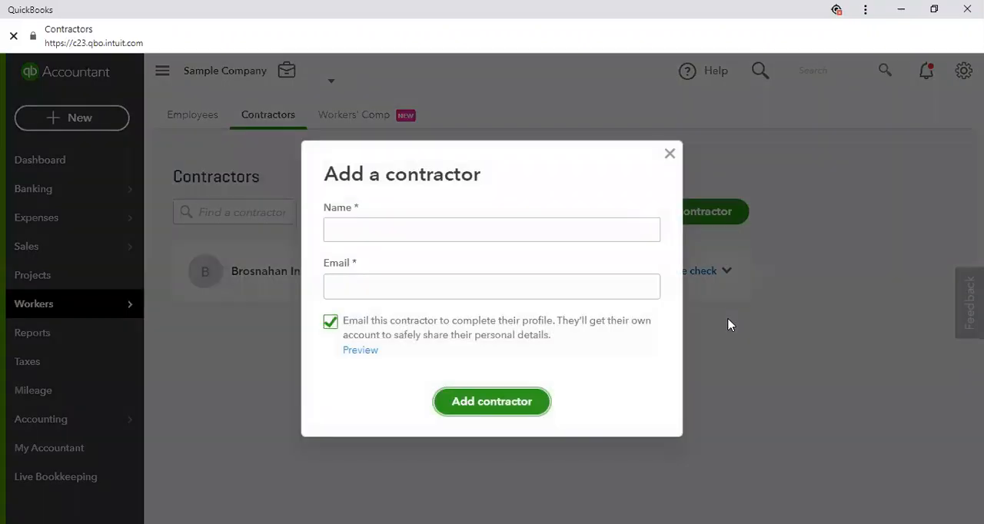
pyautogui.click(347, 234)
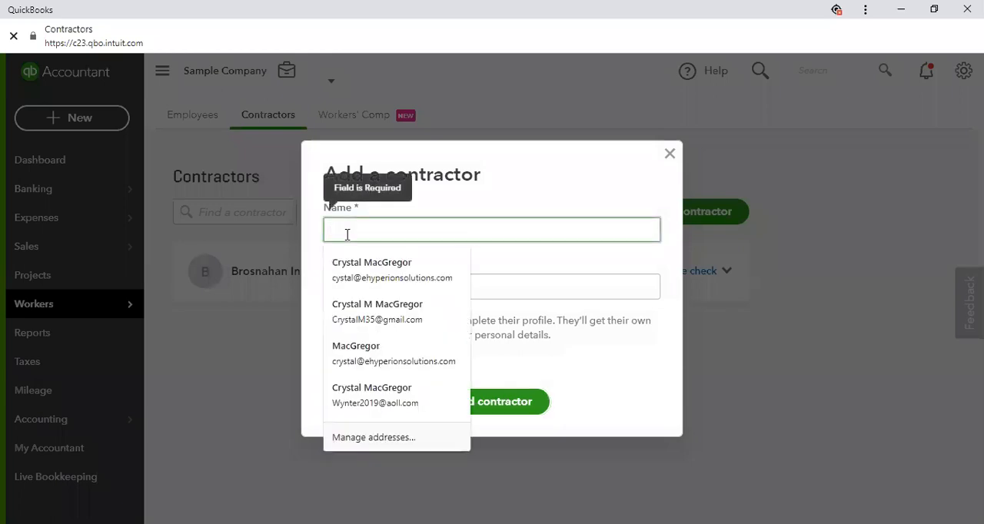
pyautogui.click(400, 271)
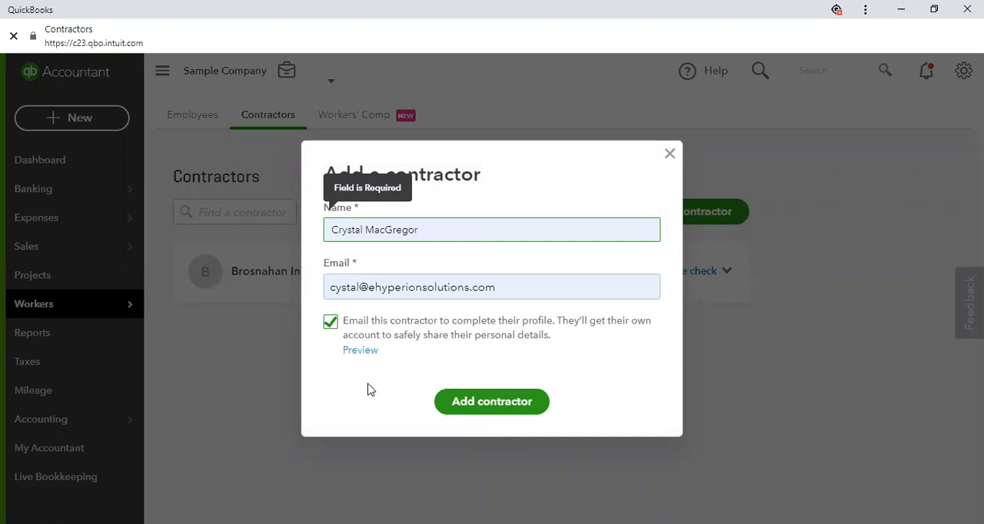
pyautogui.click(484, 408)
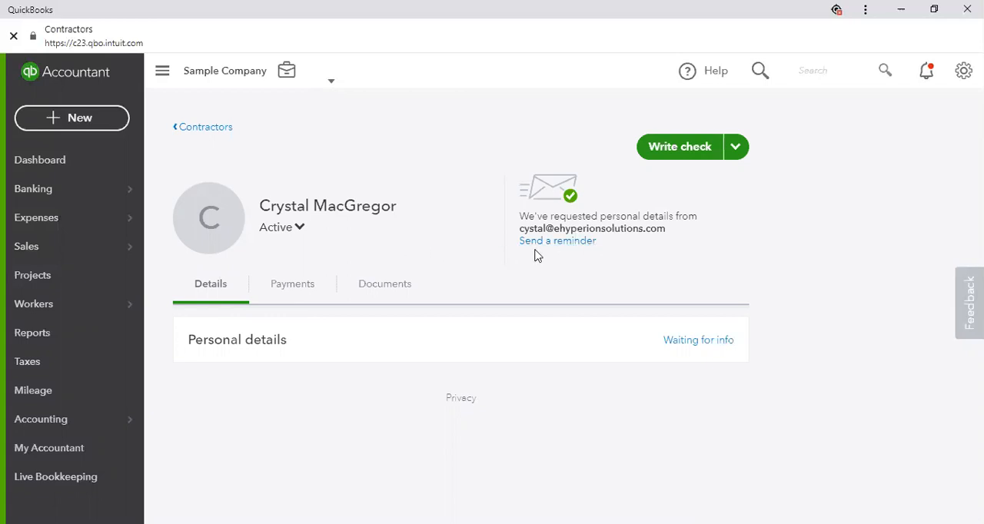
# View the new contractor's payments and documents and return to the contractor list
pyautogui.click(308, 288)
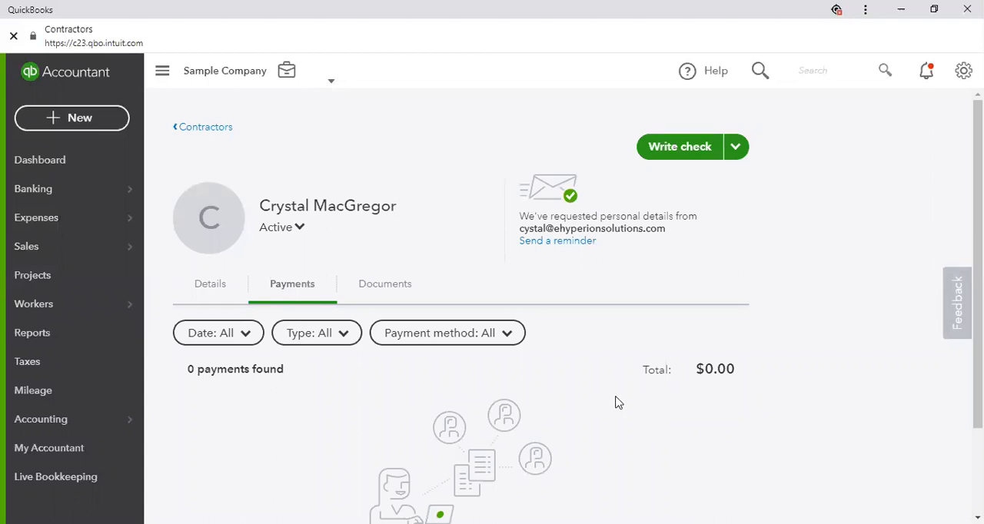
pyautogui.click(383, 286)
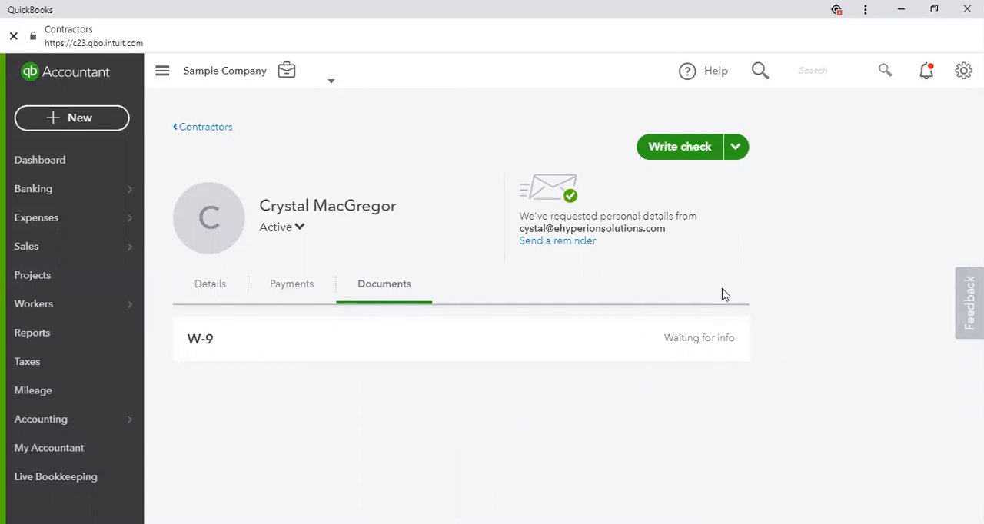
pyautogui.click(196, 131)
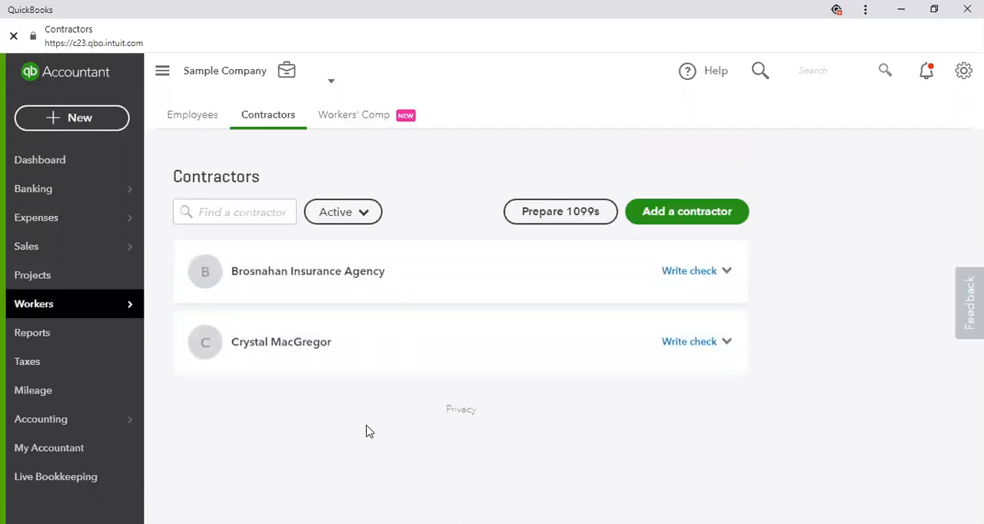
# Review the workers' comp insurance information and its quote offer, and return to the employee list
pyautogui.click(373, 123)
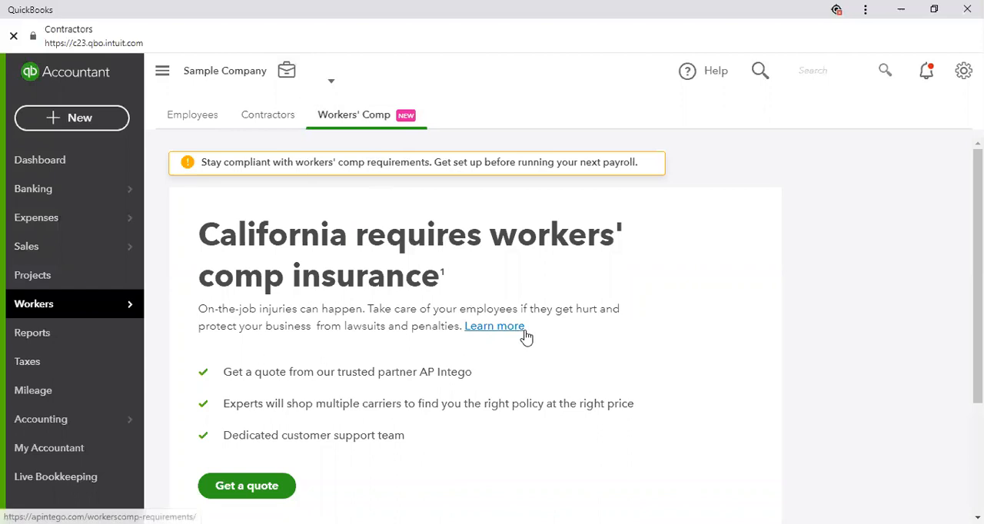
pyautogui.scroll(-2, 268, 408)
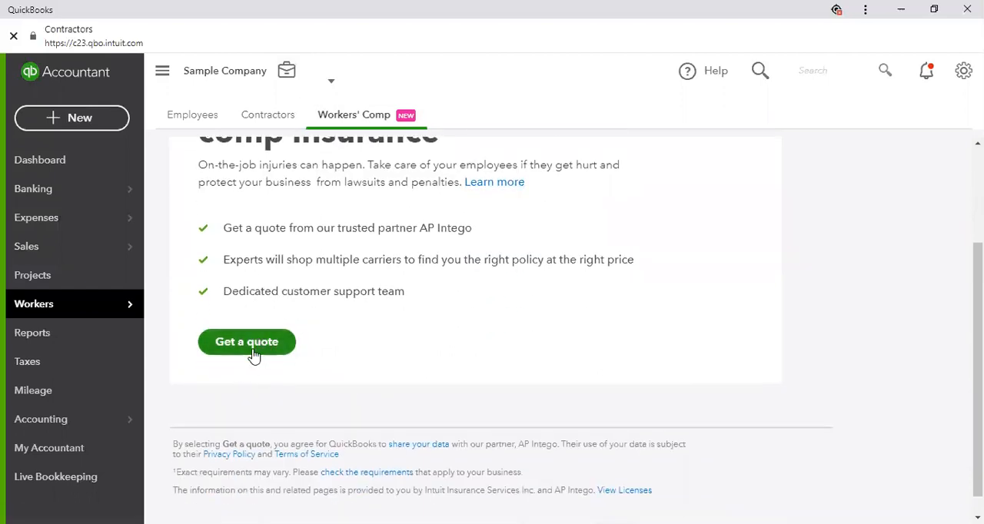
pyautogui.scroll(2, 395, 378)
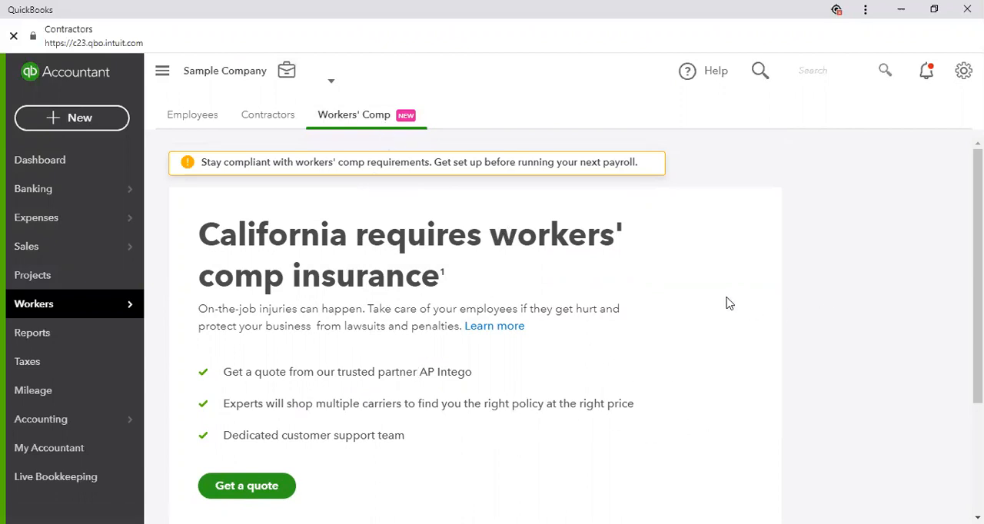
pyautogui.click(190, 123)
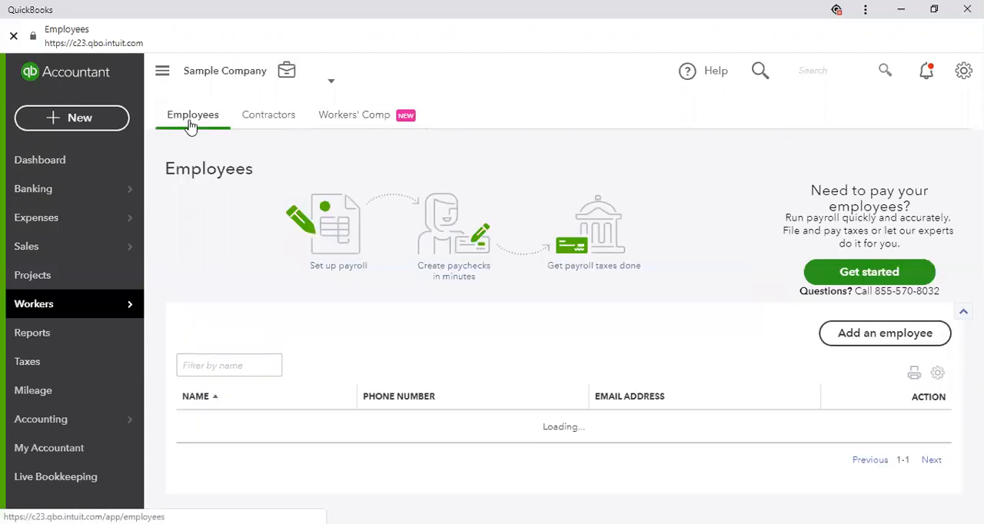
# Start a check to the newly added contractor with check number 72, leaving it unmarked for later printing
pyautogui.click(266, 120)
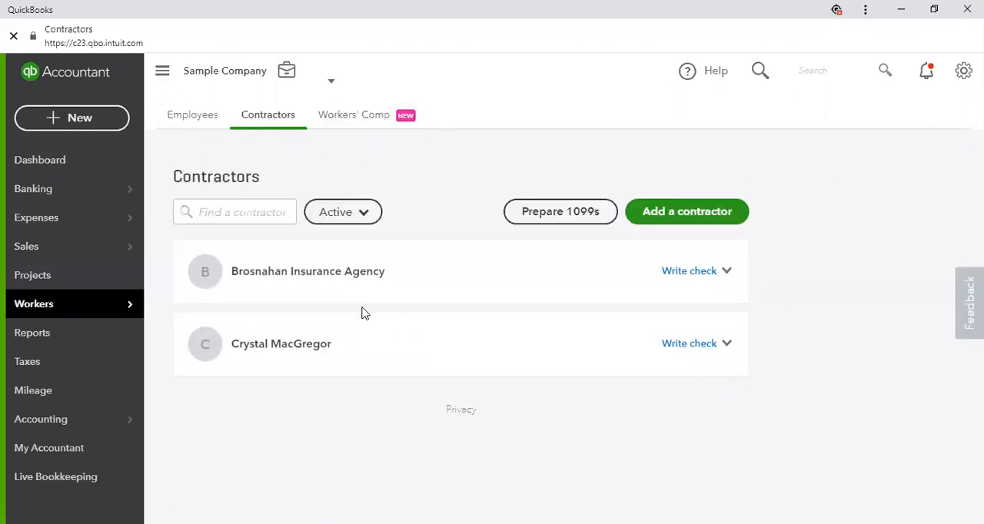
pyautogui.click(676, 342)
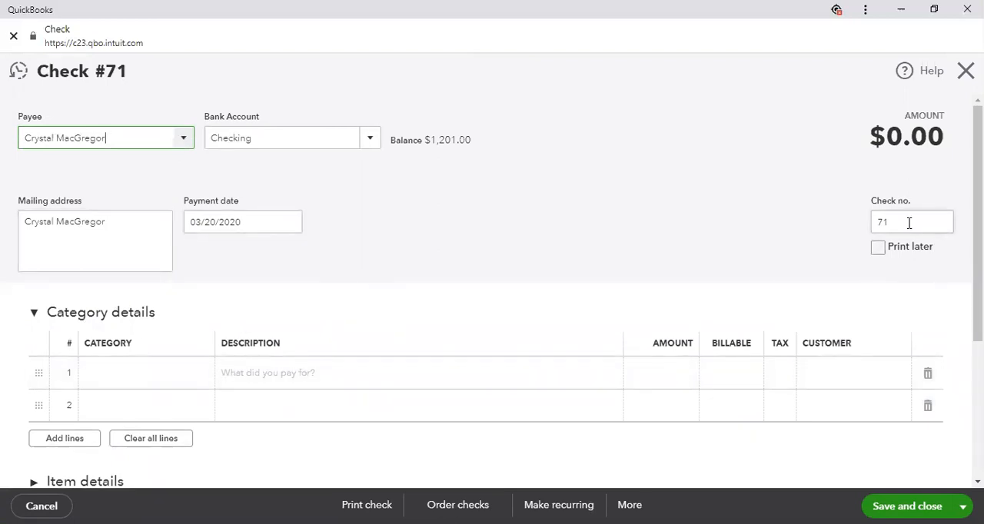
pyautogui.moveTo(908, 223); pyautogui.dragTo(868, 230)
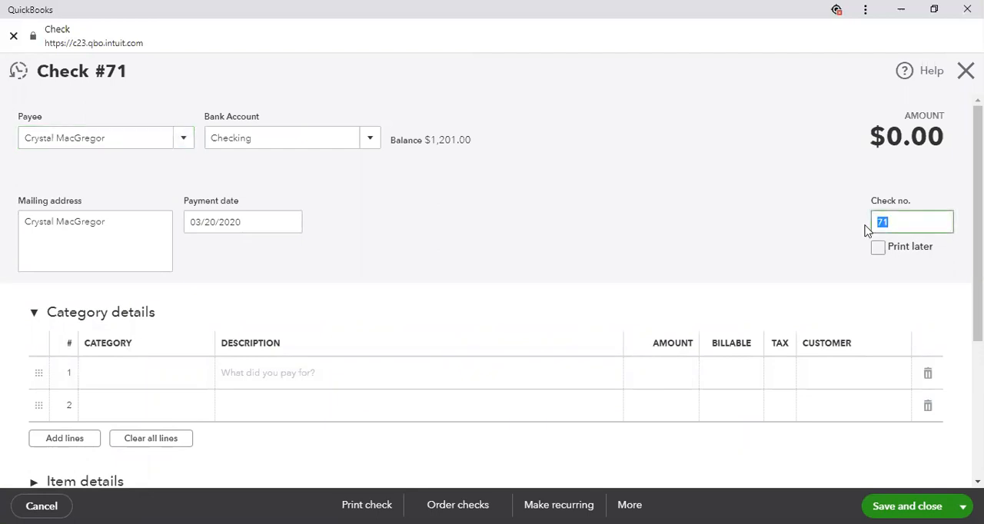
pyautogui.write('72')
pyautogui.click(867, 231)
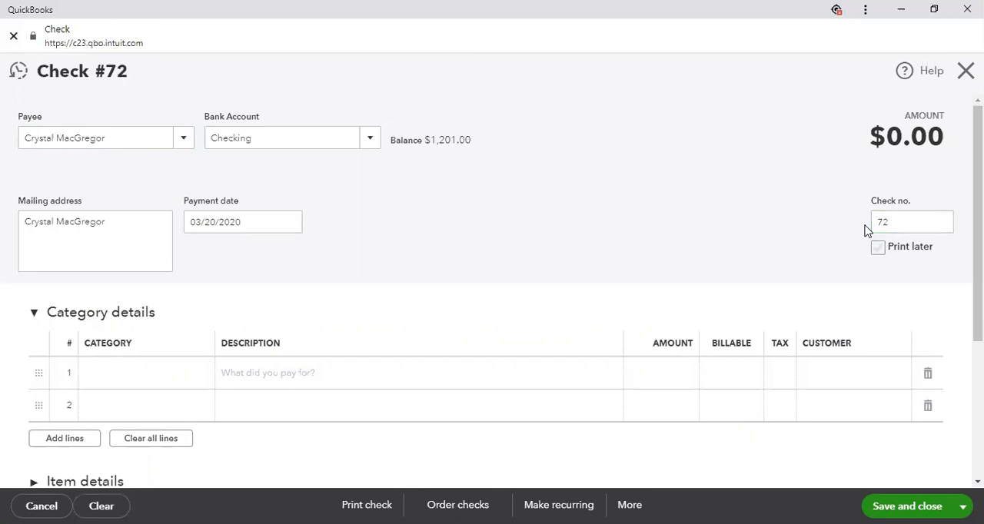
pyautogui.click(879, 252)
pyautogui.click(881, 254)
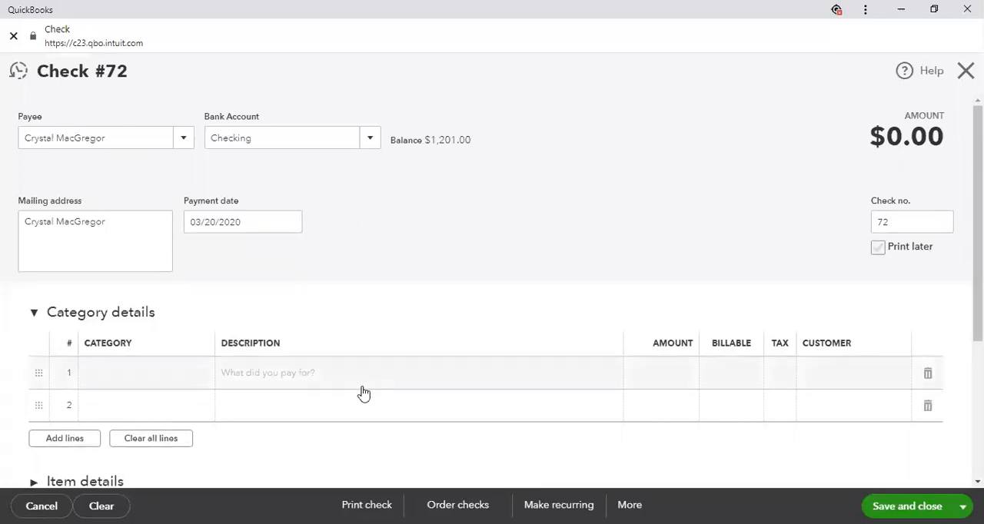
# Set the check's first category line to Disposal Fees
pyautogui.click(148, 384)
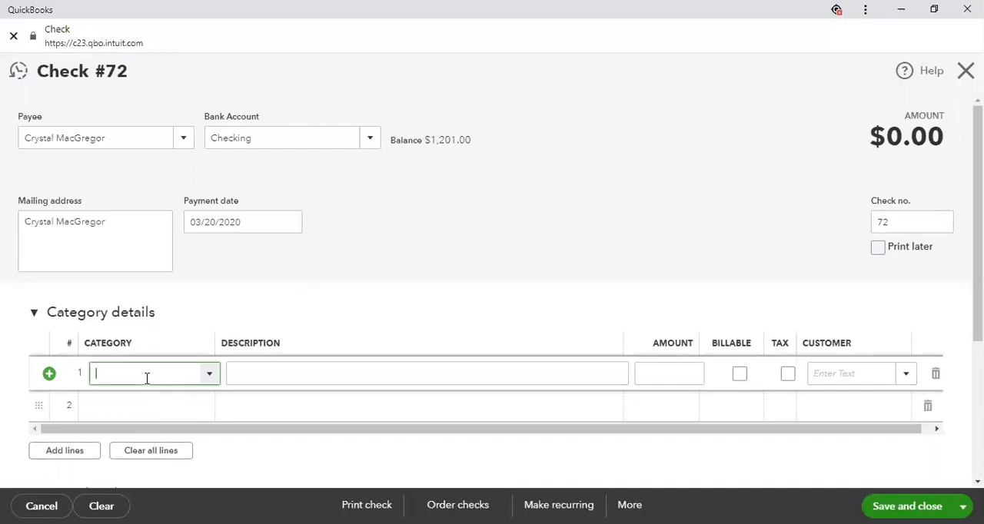
pyautogui.click(209, 375)
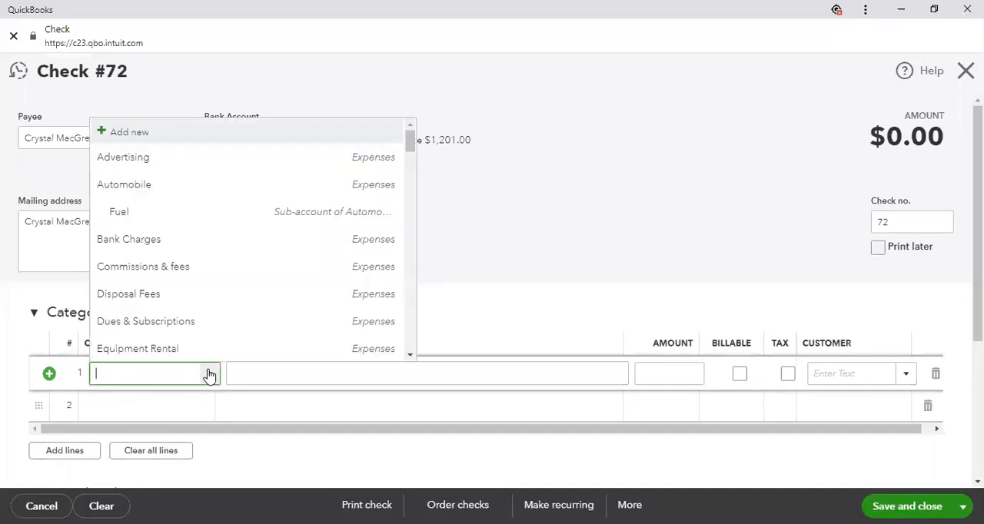
pyautogui.click(161, 297)
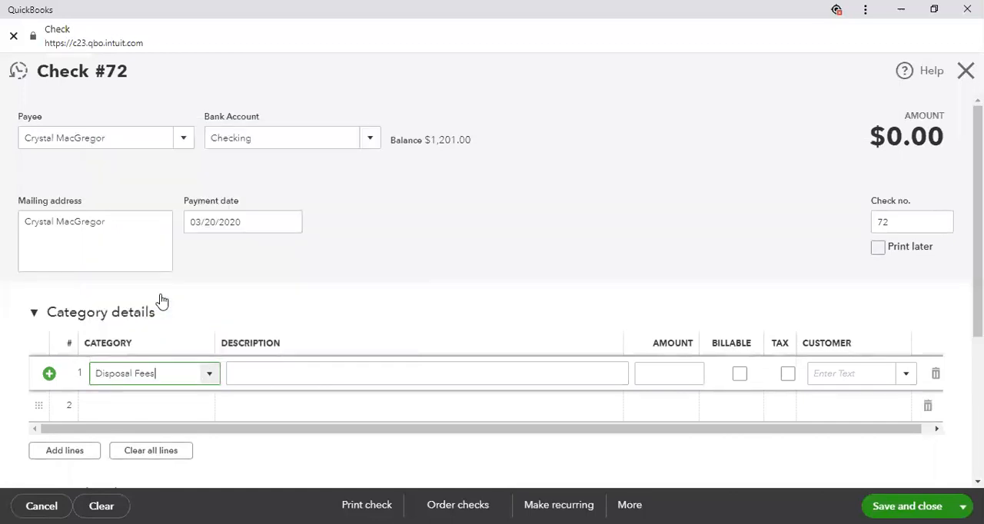
# Set the first line's category to the Accounting sub-account of Legal & Professional Fees and its amount to 360
pyautogui.click(208, 377)
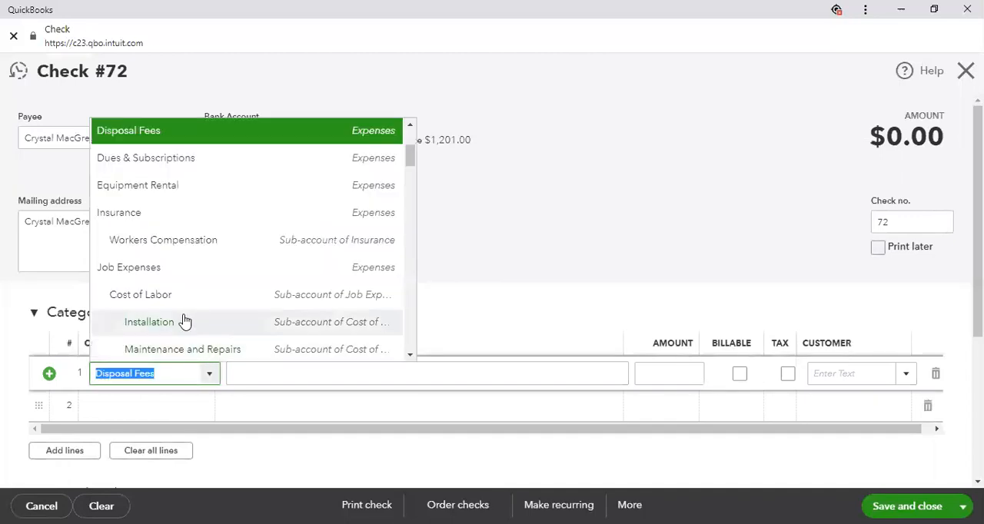
pyautogui.write('a')
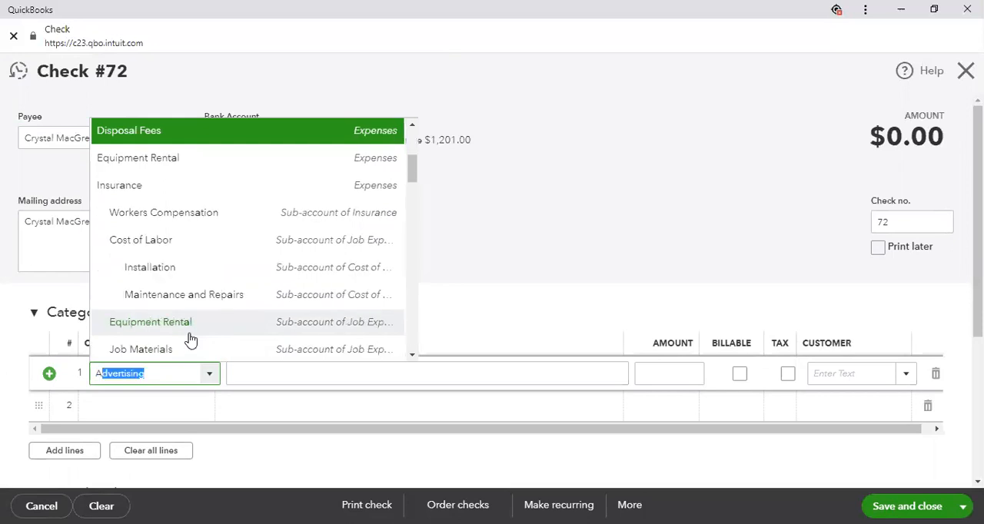
pyautogui.write('c')
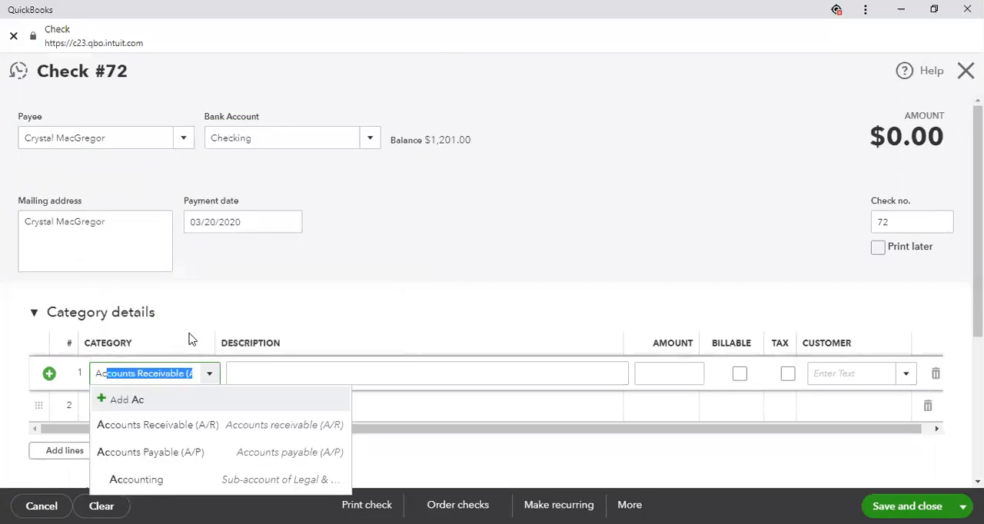
pyautogui.click(140, 482)
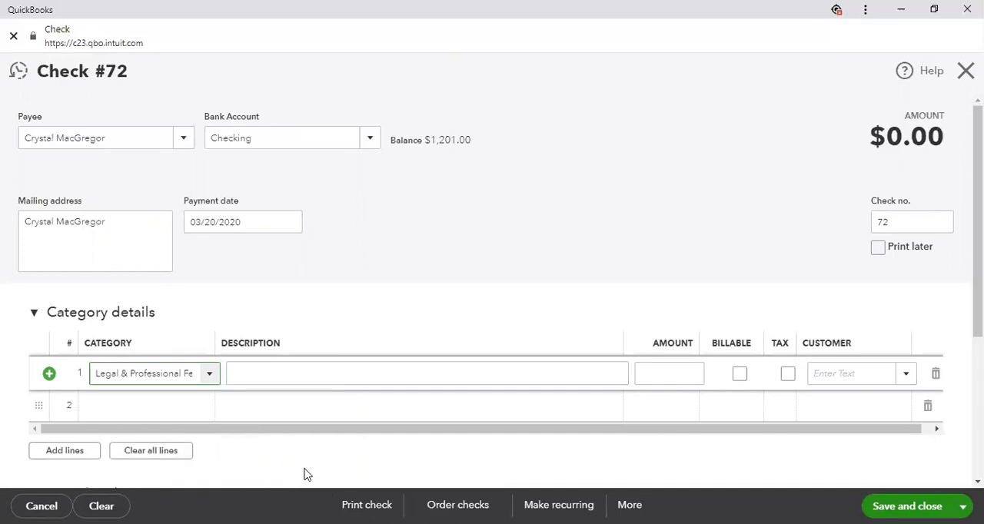
pyautogui.press('Tab')
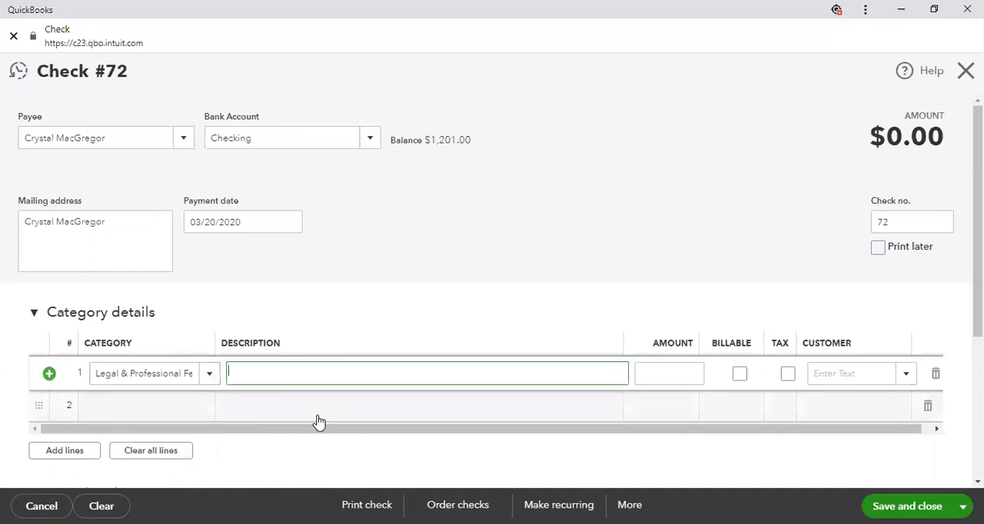
pyautogui.press('Tab')
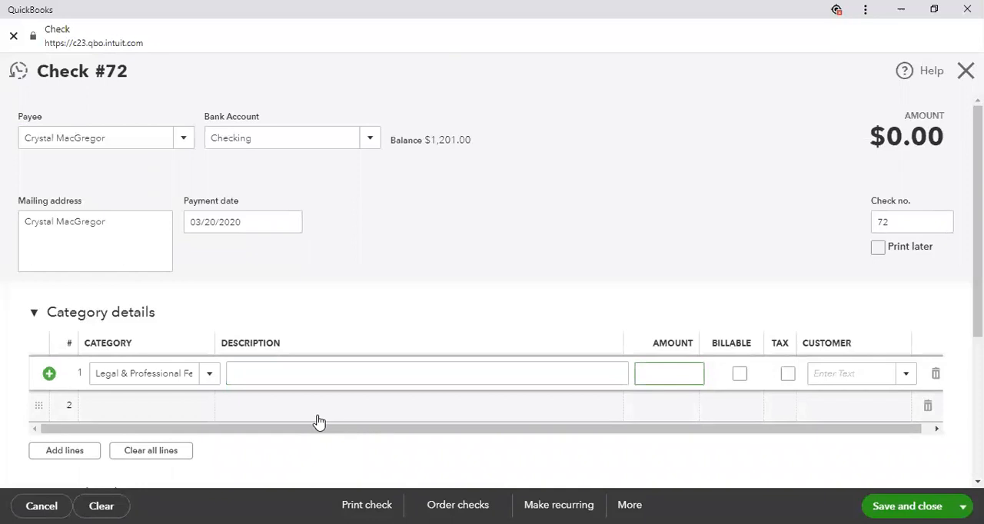
pyautogui.write('360')
pyautogui.press('Tab')
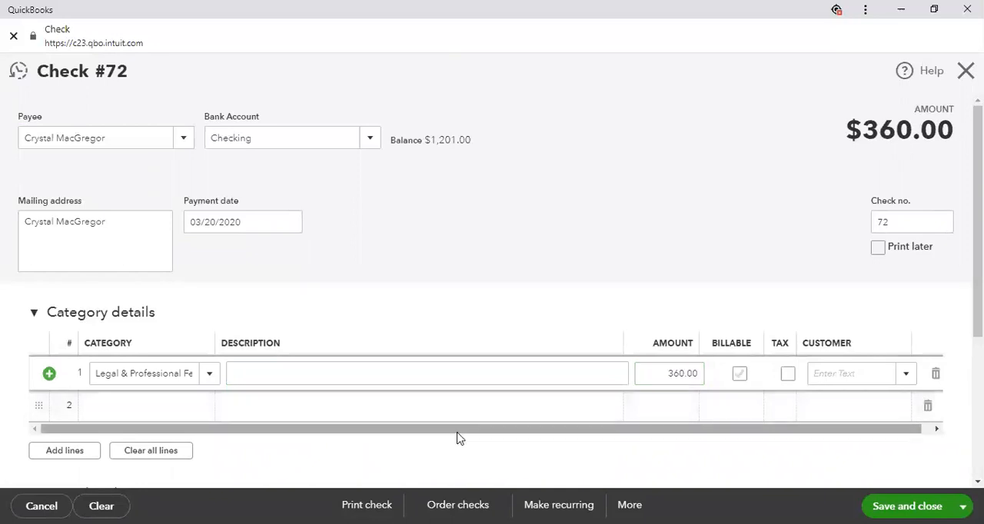
# Mark the 360.00 line as billable and assign it to the customer ABC Financial, Inc
pyautogui.click(740, 375)
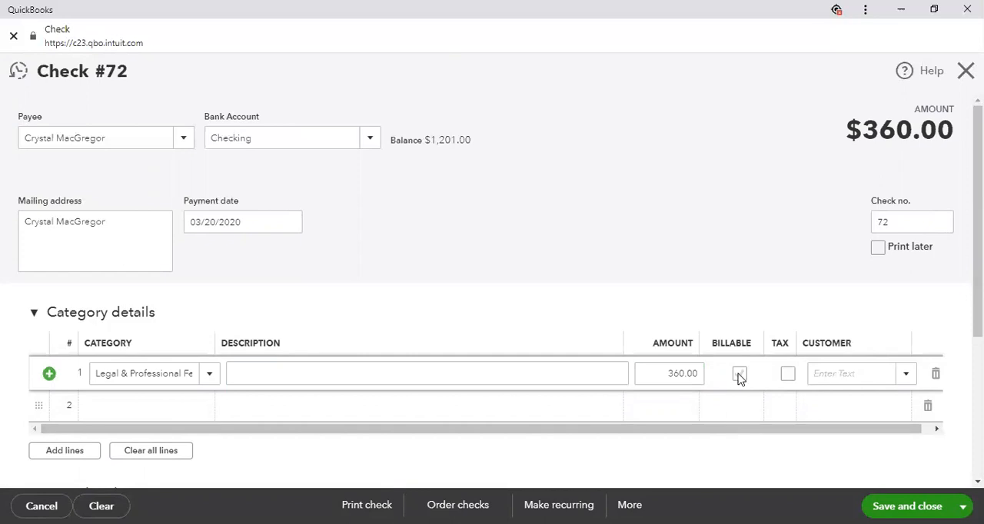
pyautogui.click(906, 377)
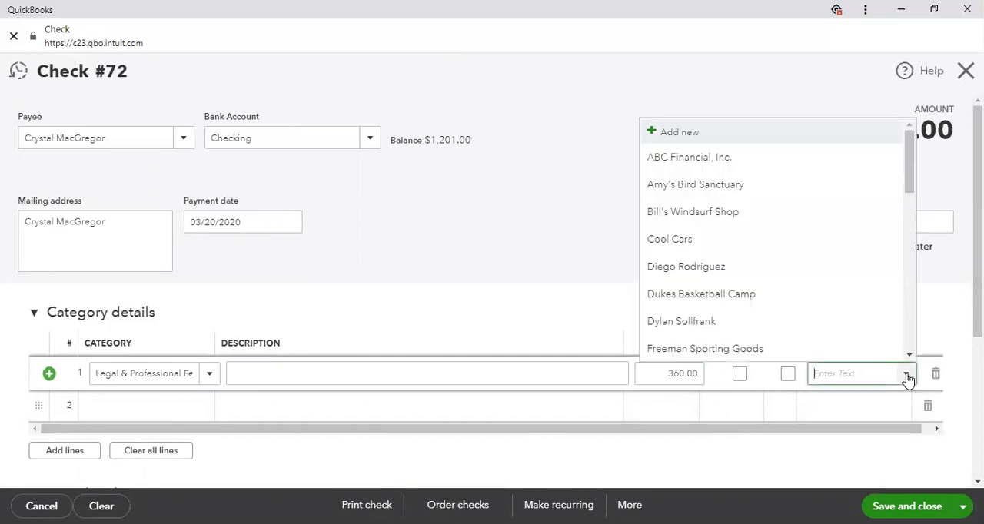
pyautogui.click(907, 378)
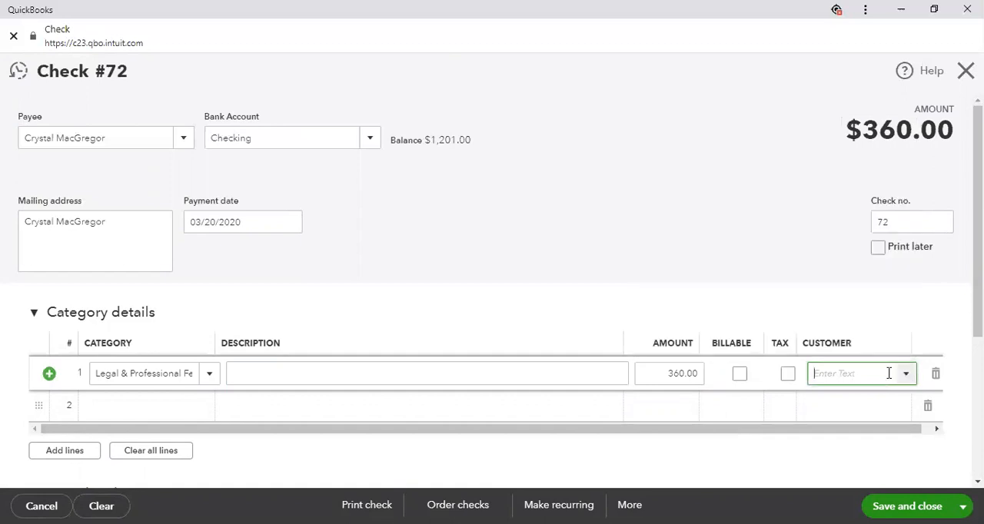
pyautogui.click(739, 375)
pyautogui.click(904, 375)
pyautogui.click(707, 162)
# Save the completed check while starting a new one, and close the blank check without filling it in
pyautogui.scroll(-1, 635, 279)
pyautogui.scroll(-1, 635, 279)
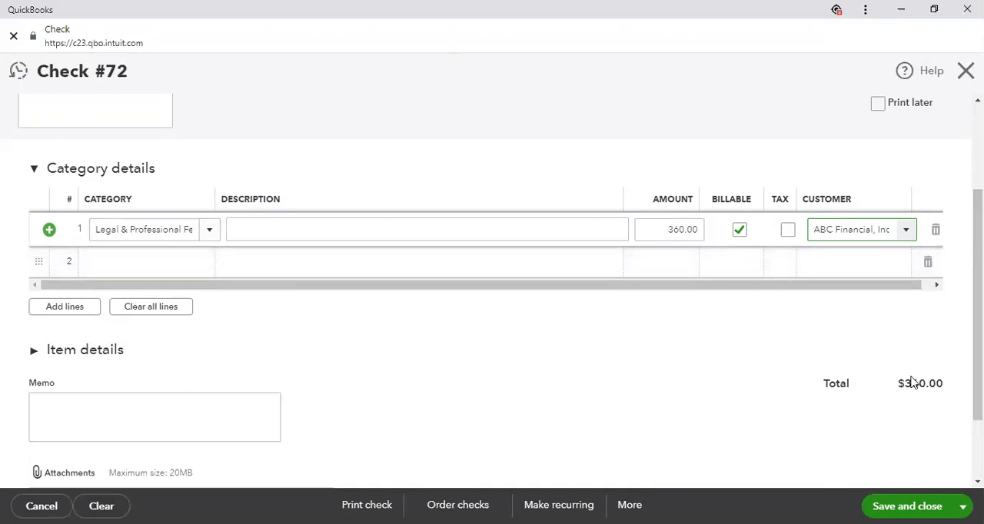
pyautogui.scroll(-2, 110, 413)
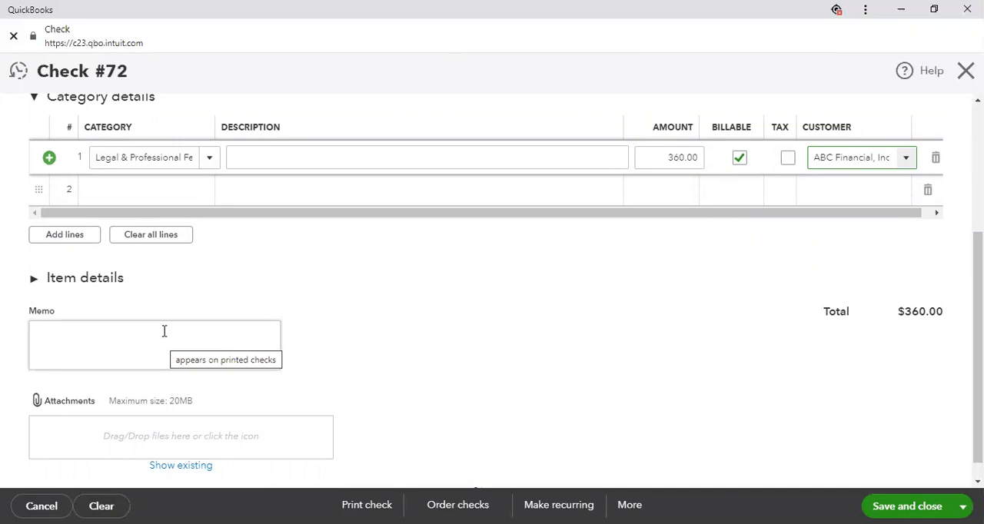
pyautogui.scroll(3, 441, 377)
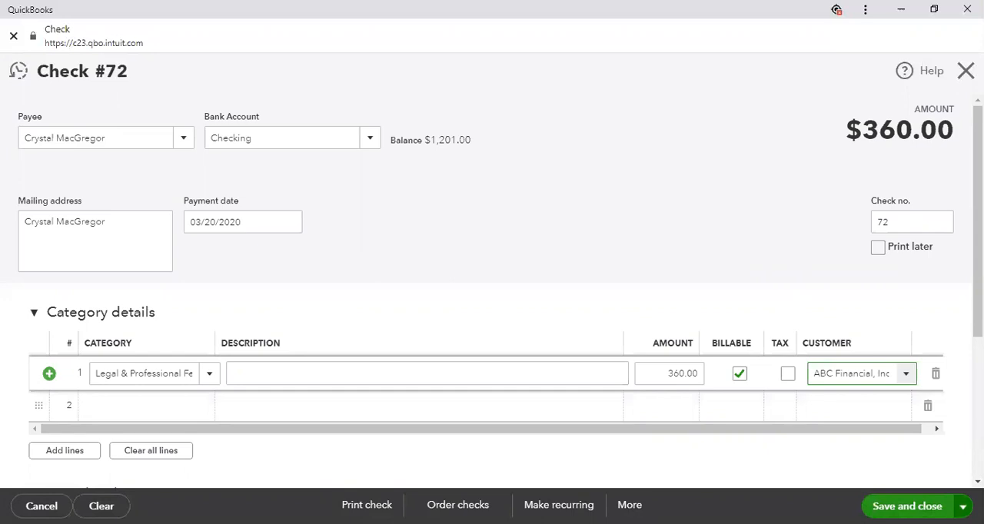
pyautogui.click(962, 506)
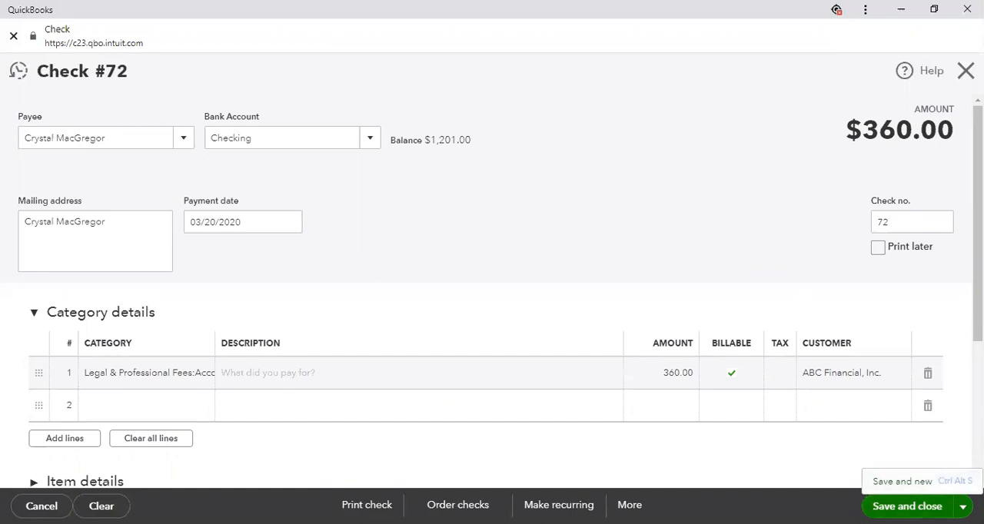
pyautogui.click(918, 482)
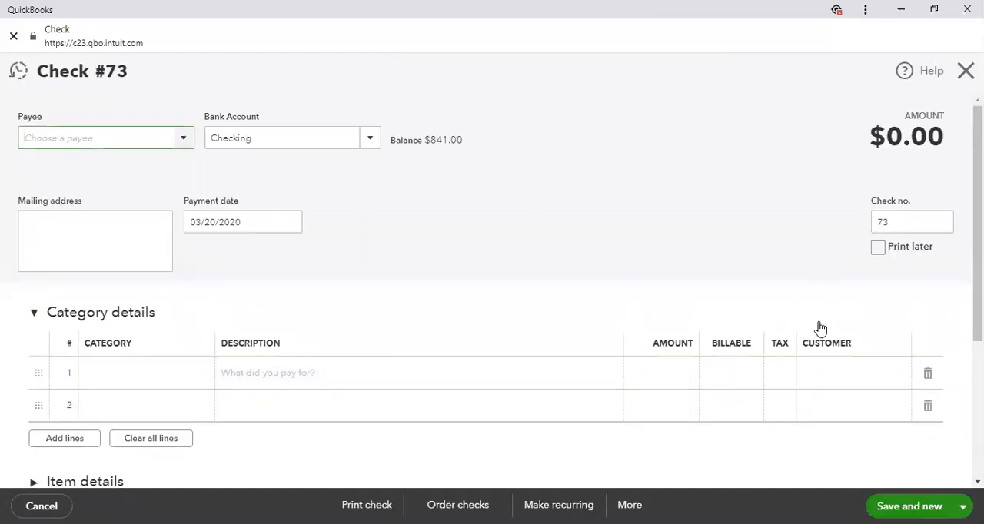
pyautogui.click(890, 224)
pyautogui.click(965, 69)
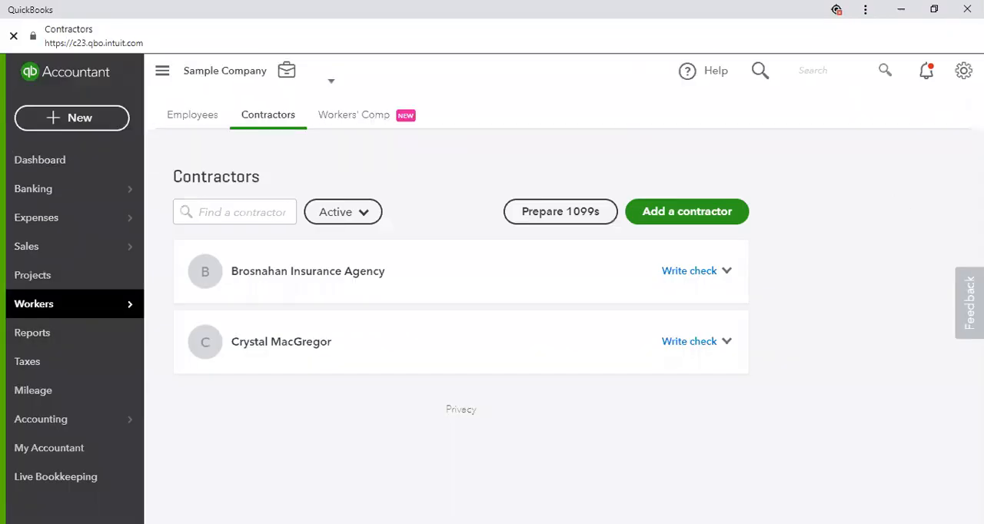